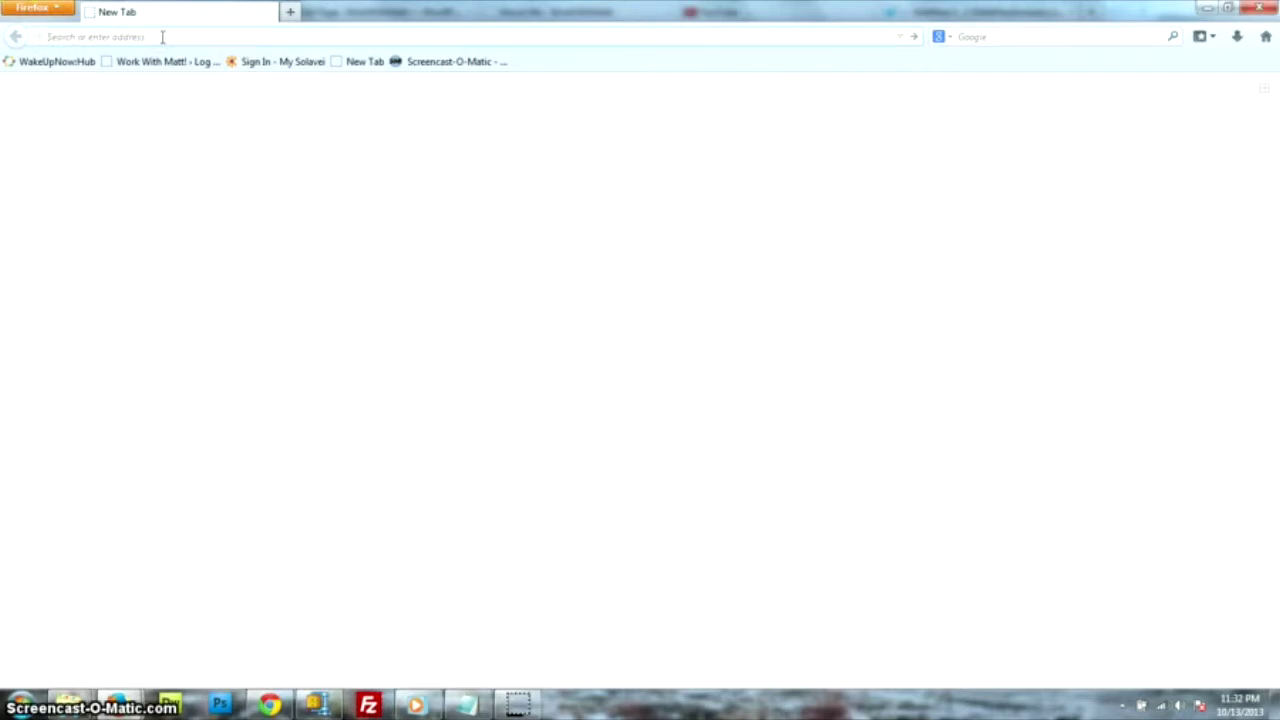
{"action": "type", "text": "www."}
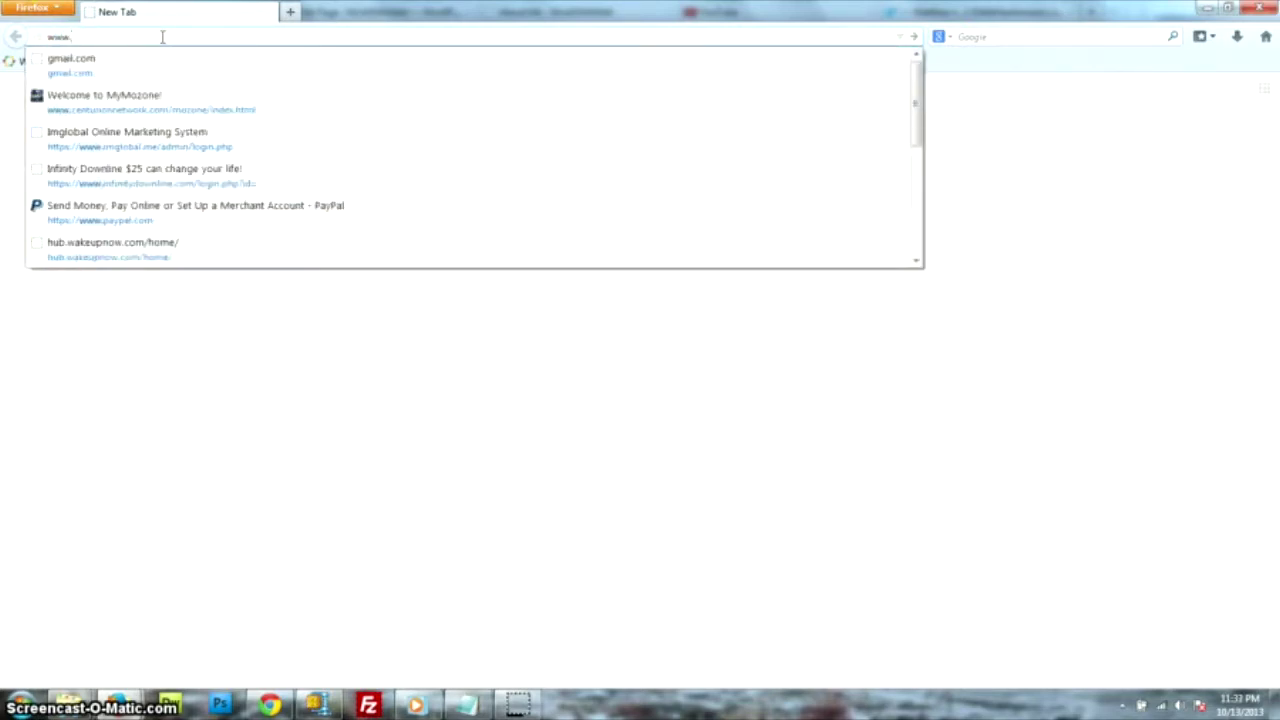
{"action": "type", "text": "pixlr."}
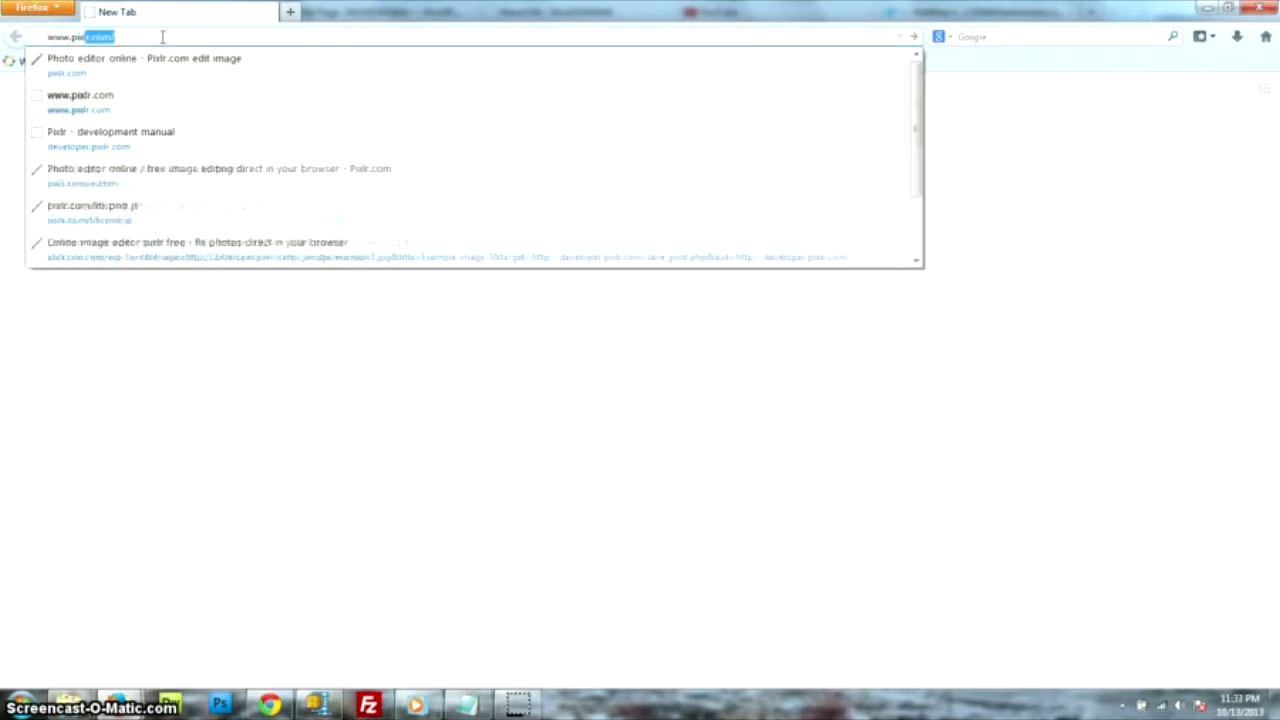
{"action": "type", "text": "com/"}
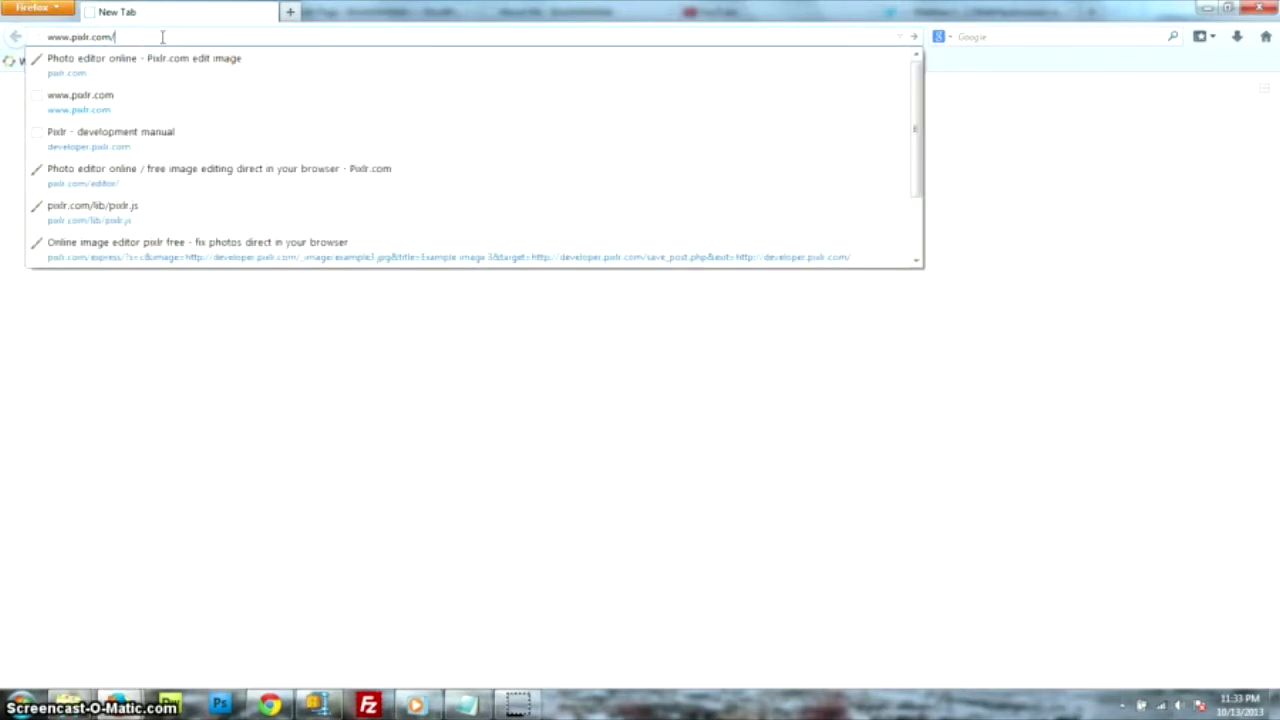
{"action": "type", "text": "editor"}
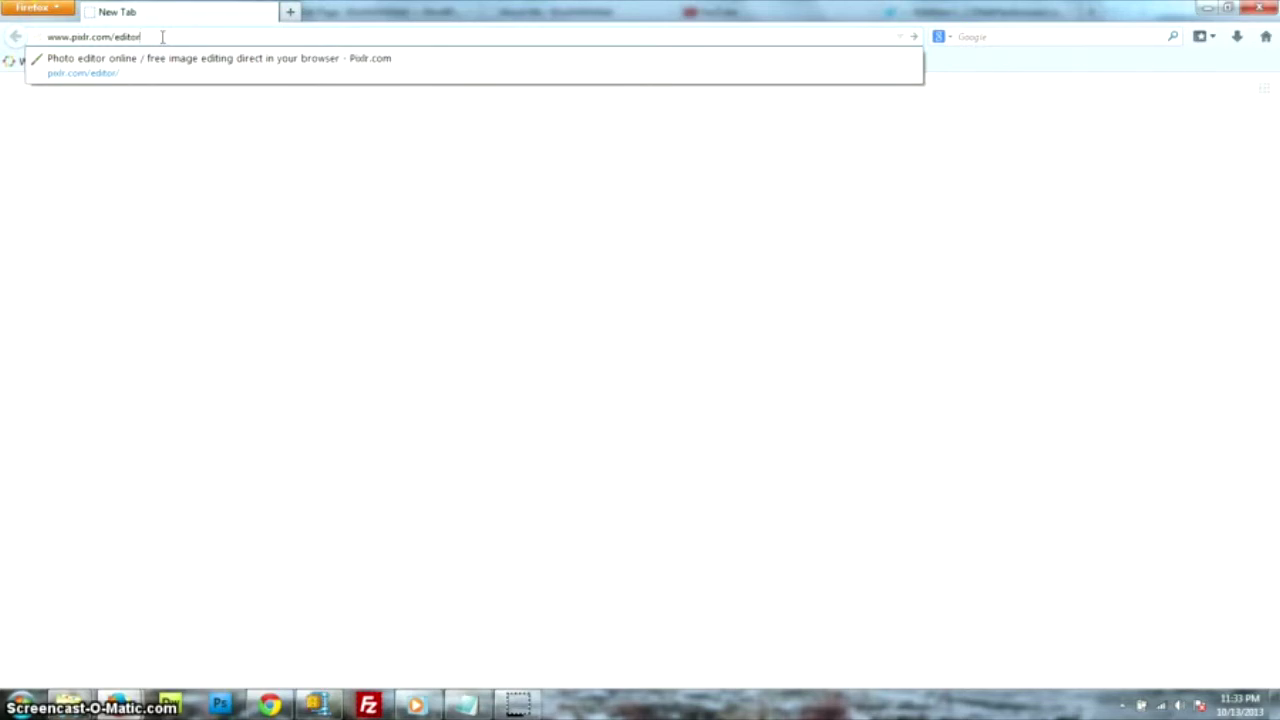
{"action": "key", "text": "Return"}
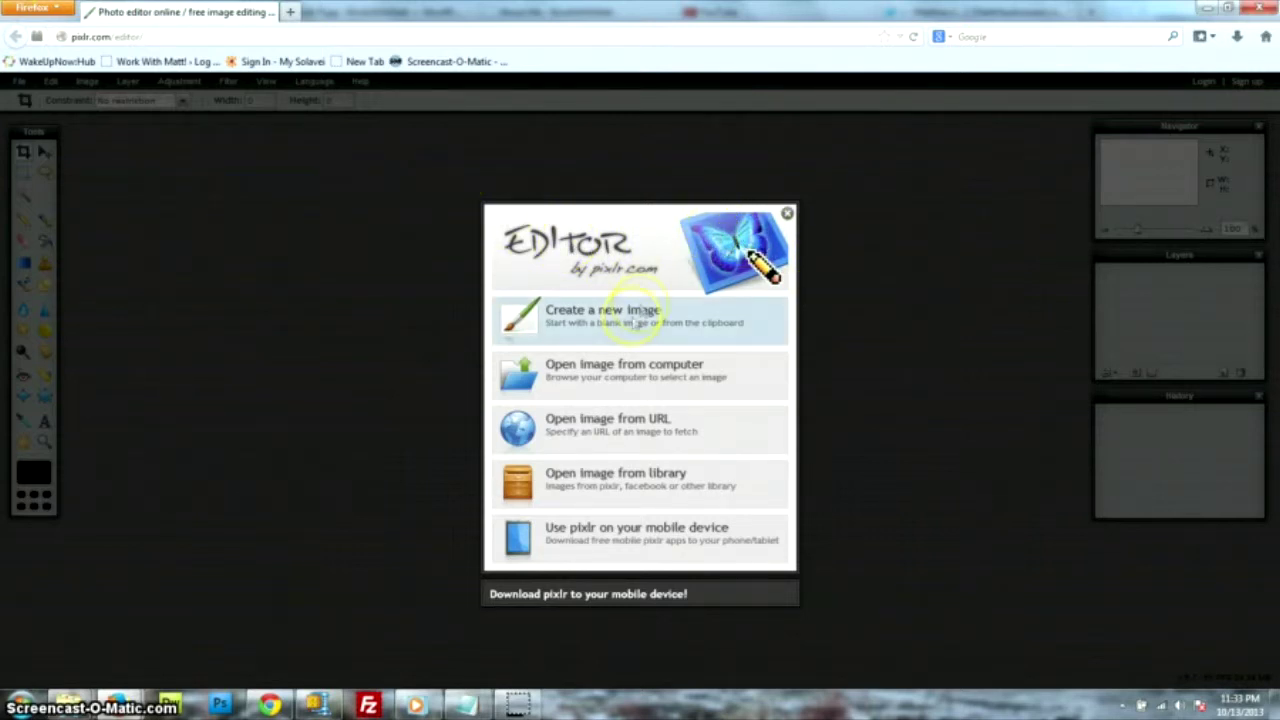
Create a new transparent image using the Leaderboard 728 x 90 preset
{"action": "left_click", "coordinate": [633, 318]}
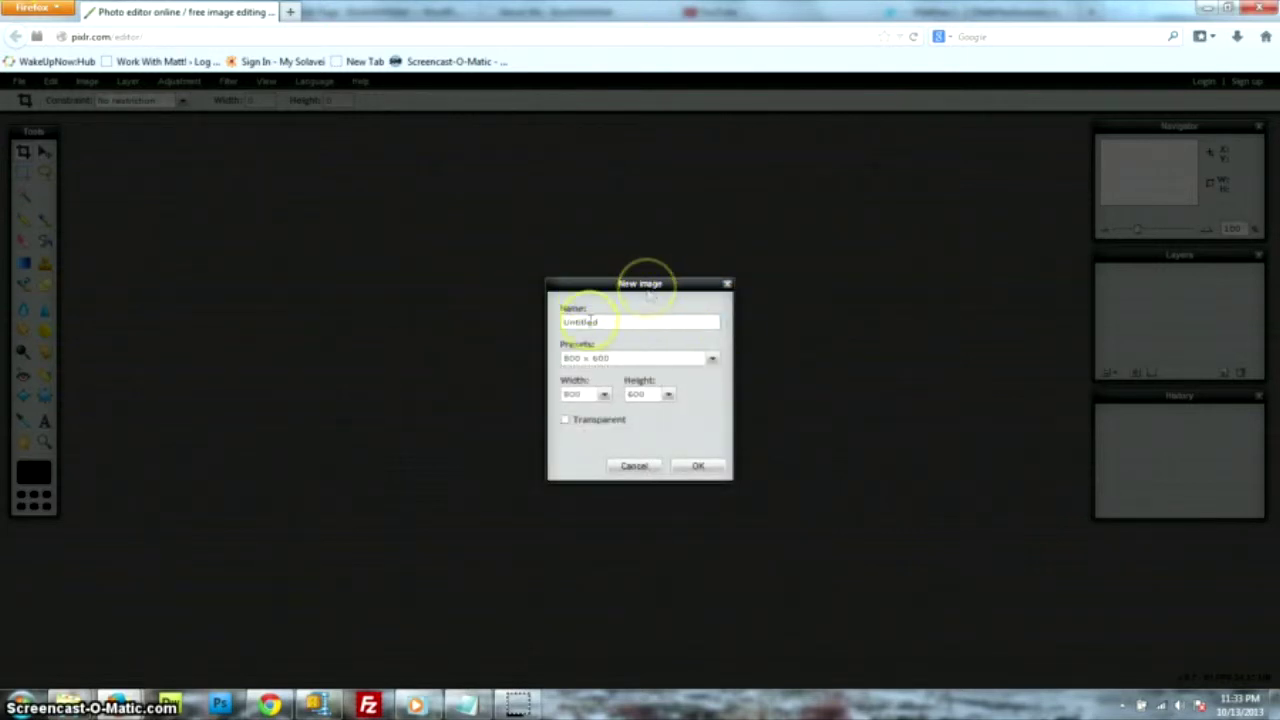
{"action": "left_click", "coordinate": [665, 359]}
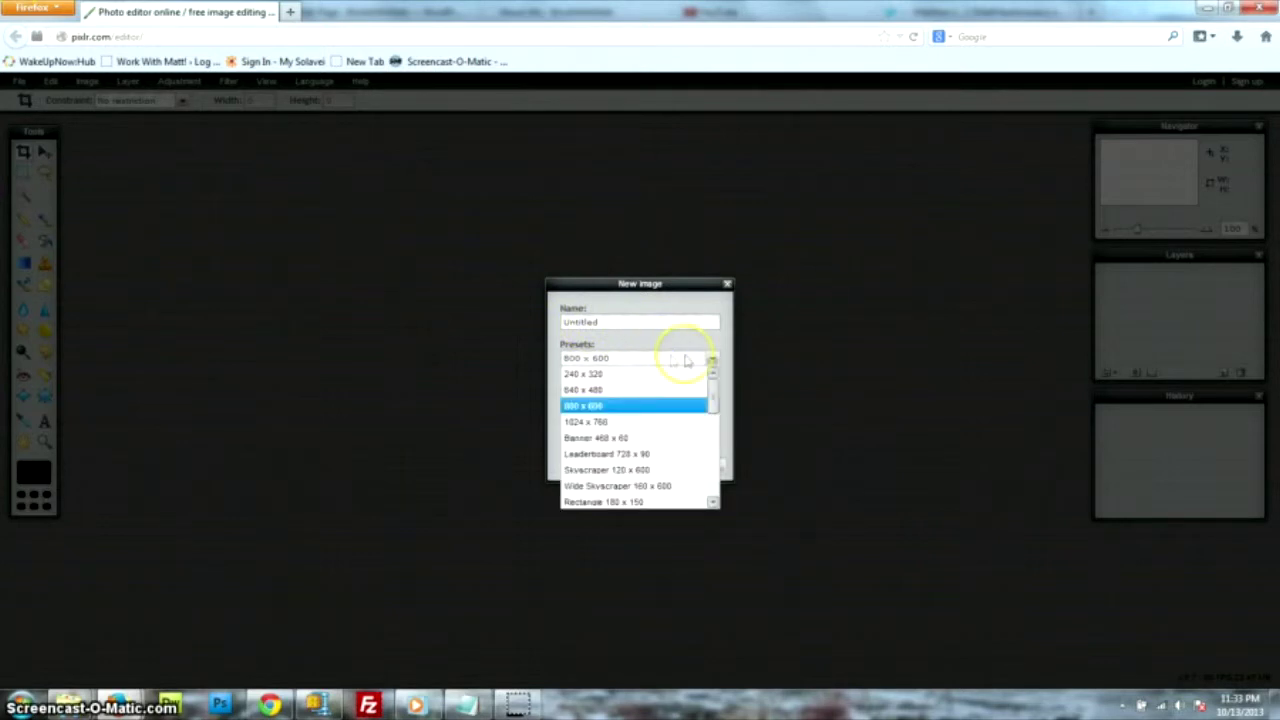
{"action": "left_click_drag", "start_coordinate": [713, 385], "coordinate": [714, 446]}
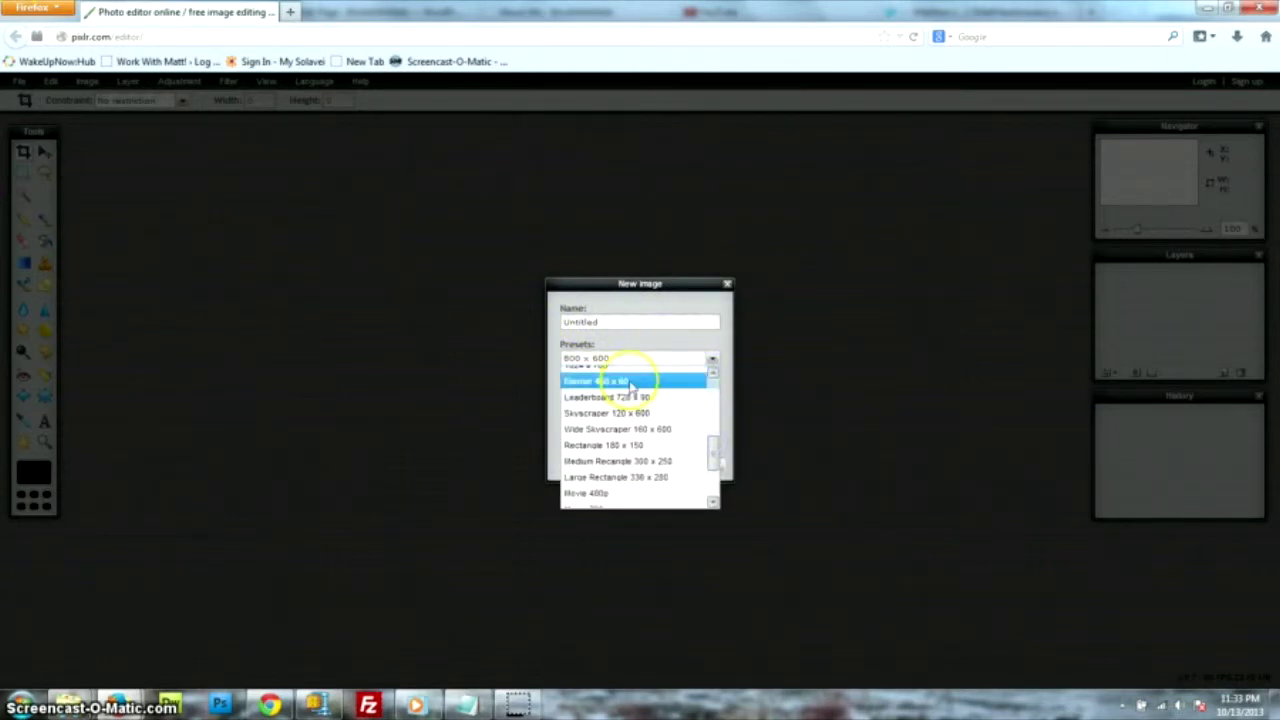
{"action": "left_click", "coordinate": [632, 385]}
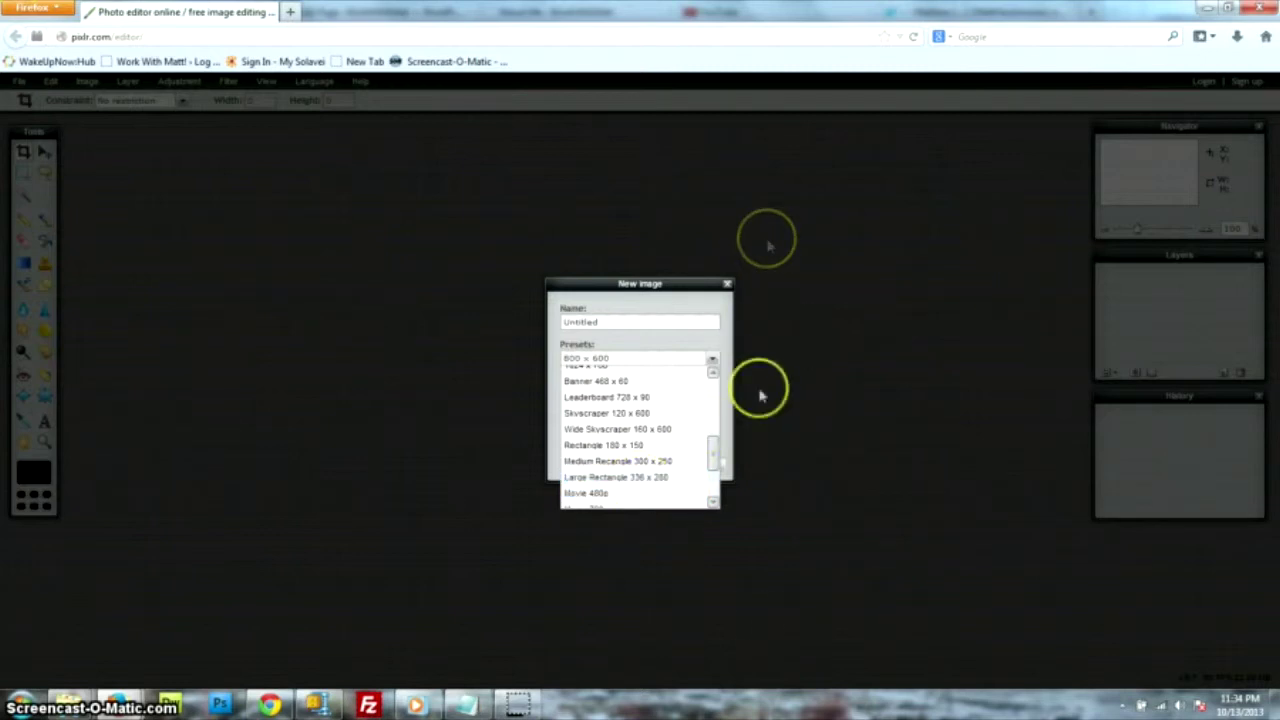
{"action": "left_click_drag", "start_coordinate": [714, 450], "coordinate": [711, 420]}
{"action": "left_click", "coordinate": [615, 405]}
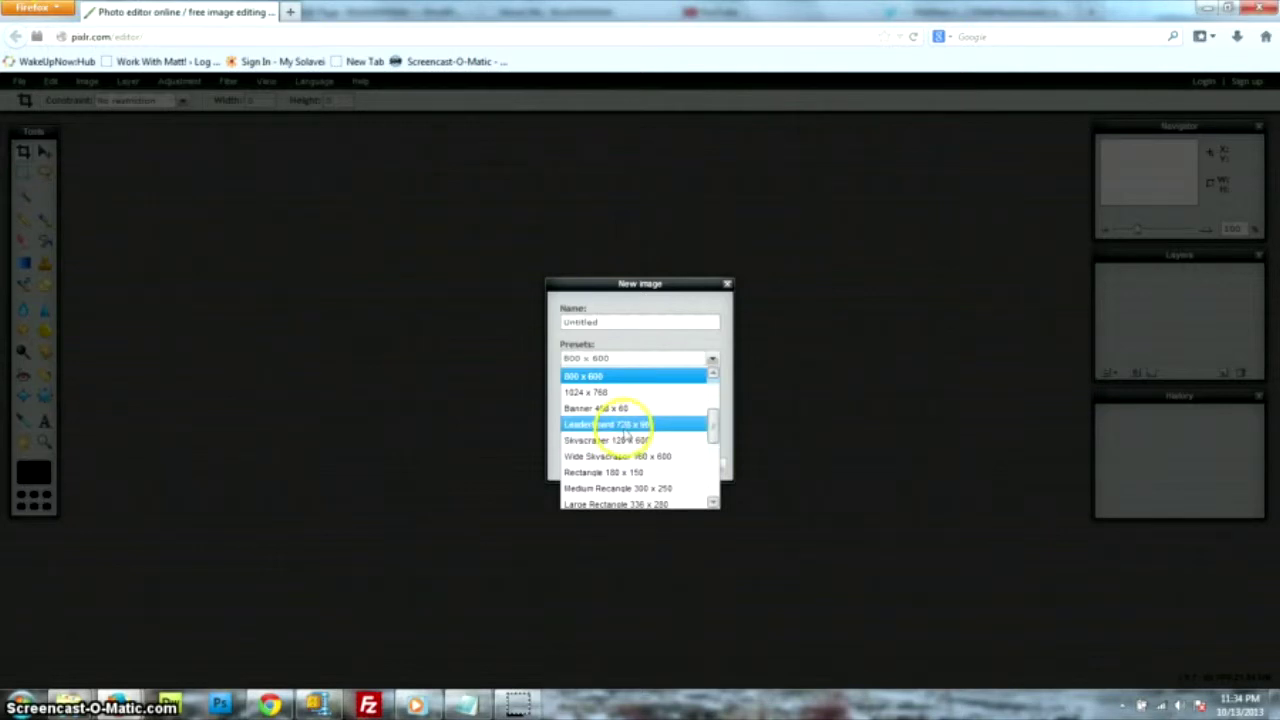
{"action": "left_click", "coordinate": [622, 427]}
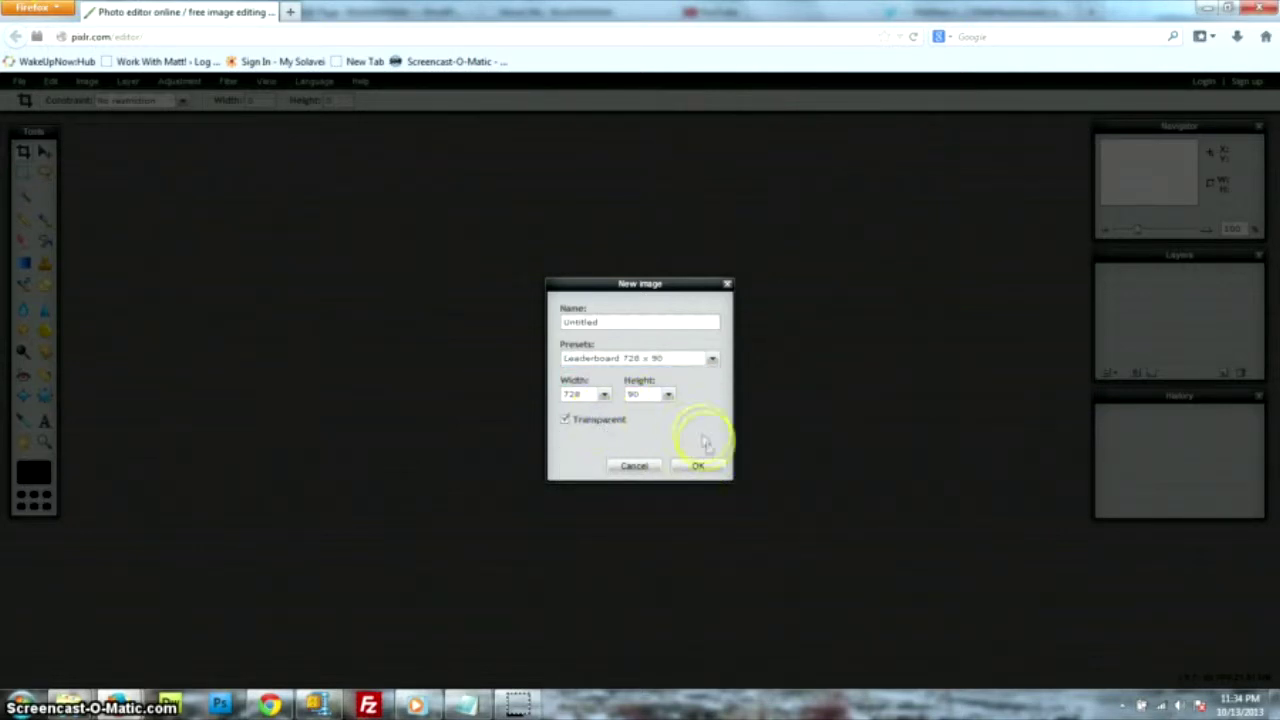
{"action": "left_click", "coordinate": [697, 466]}
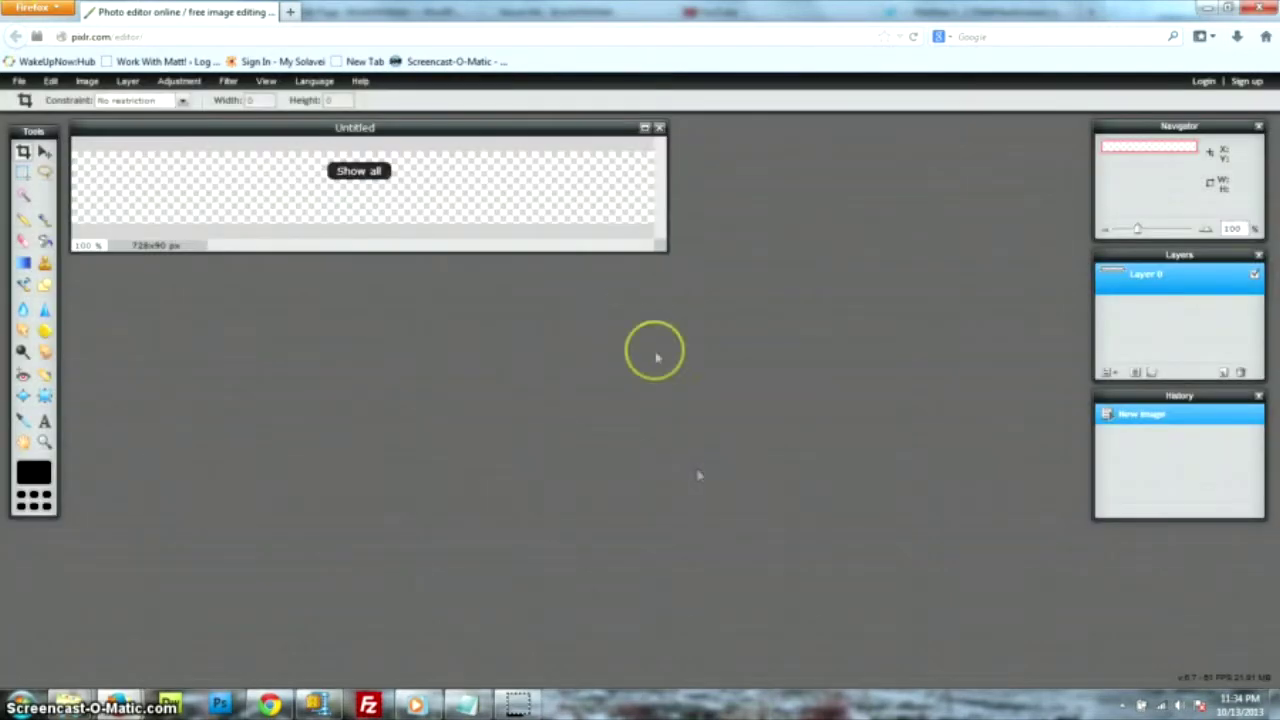
Enlarge the image window and fill the banner with a radial slate-blue-to-black gradient running from its centre outward past the edge
{"action": "left_click_drag", "start_coordinate": [662, 248], "coordinate": [1070, 504]}
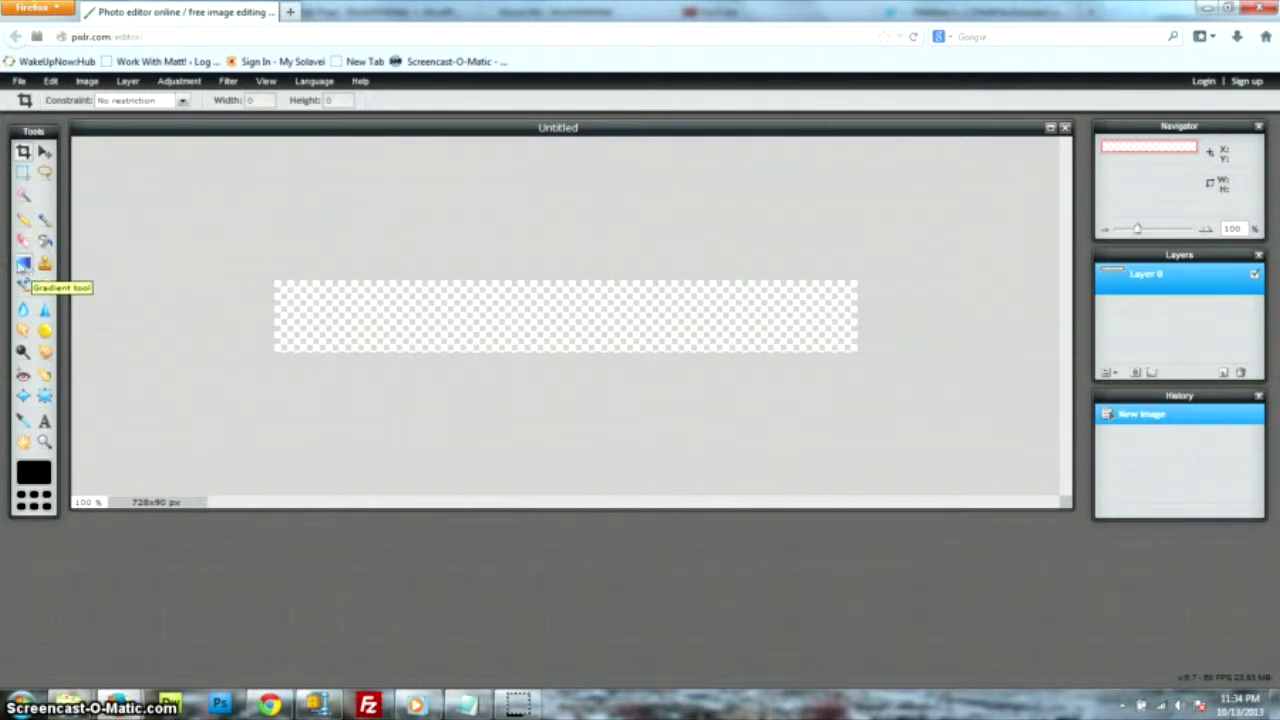
{"action": "left_click", "coordinate": [23, 264]}
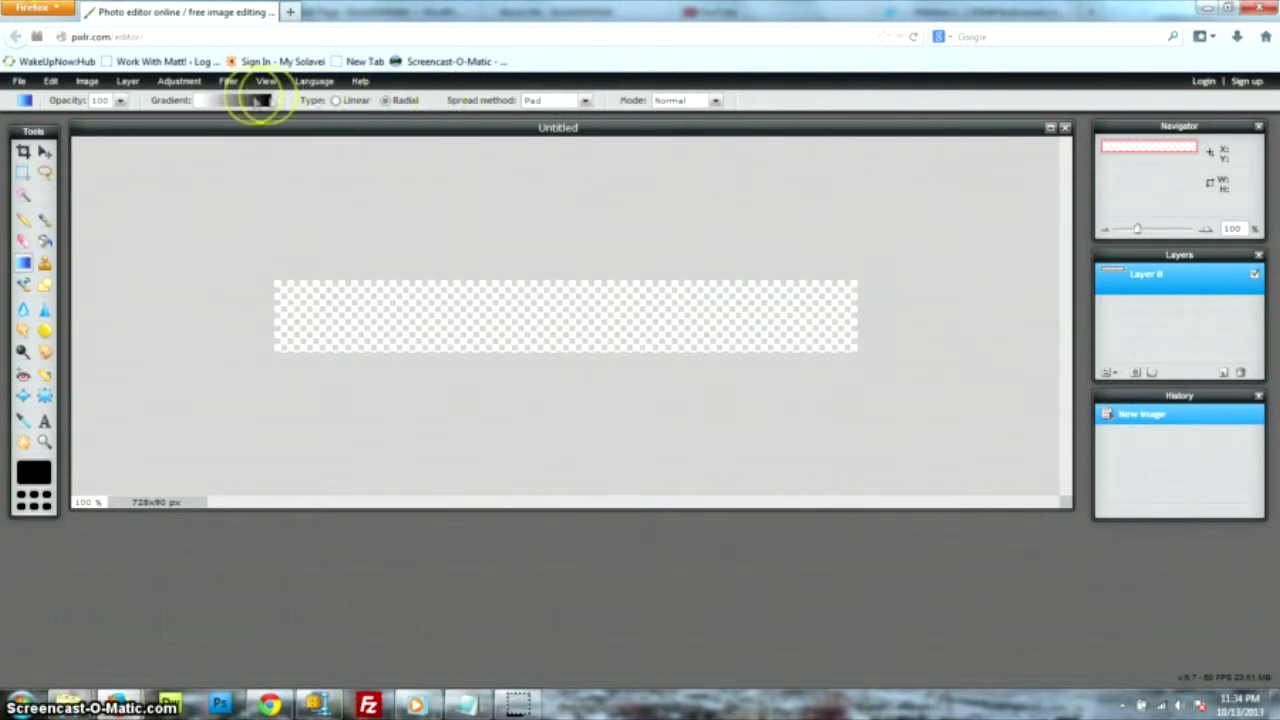
{"action": "left_click", "coordinate": [235, 101]}
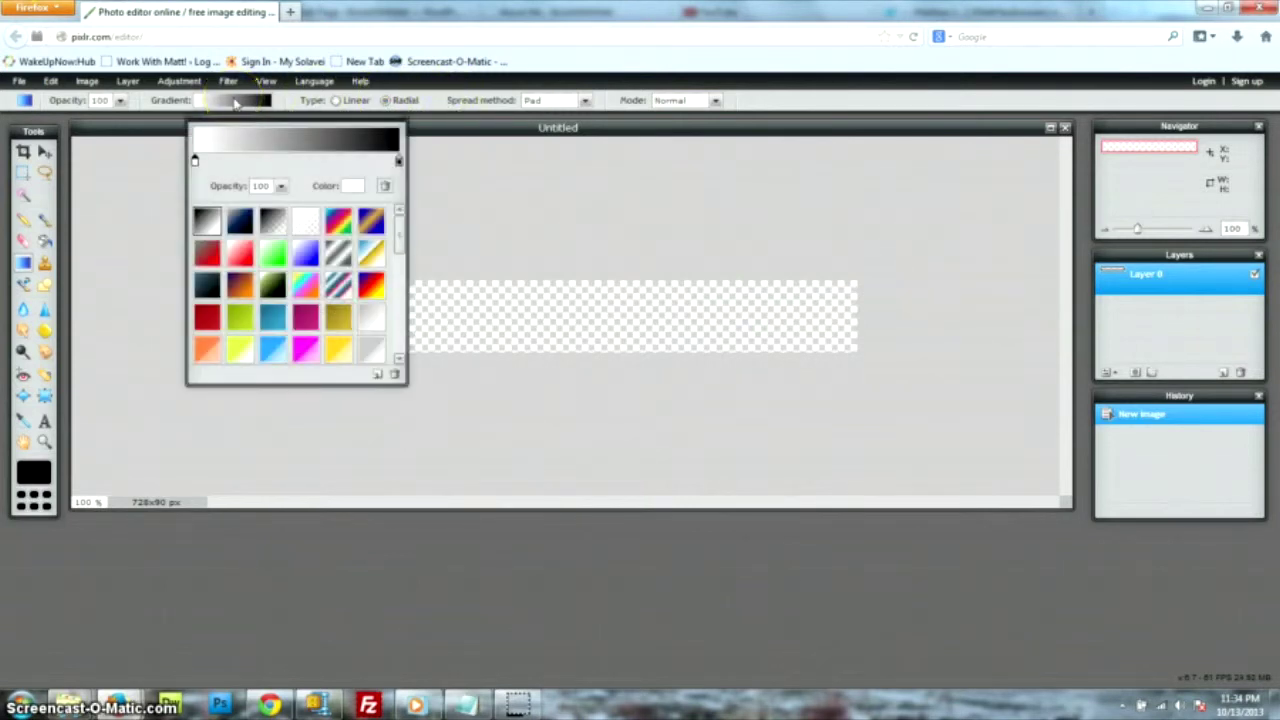
{"action": "left_click", "coordinate": [274, 320]}
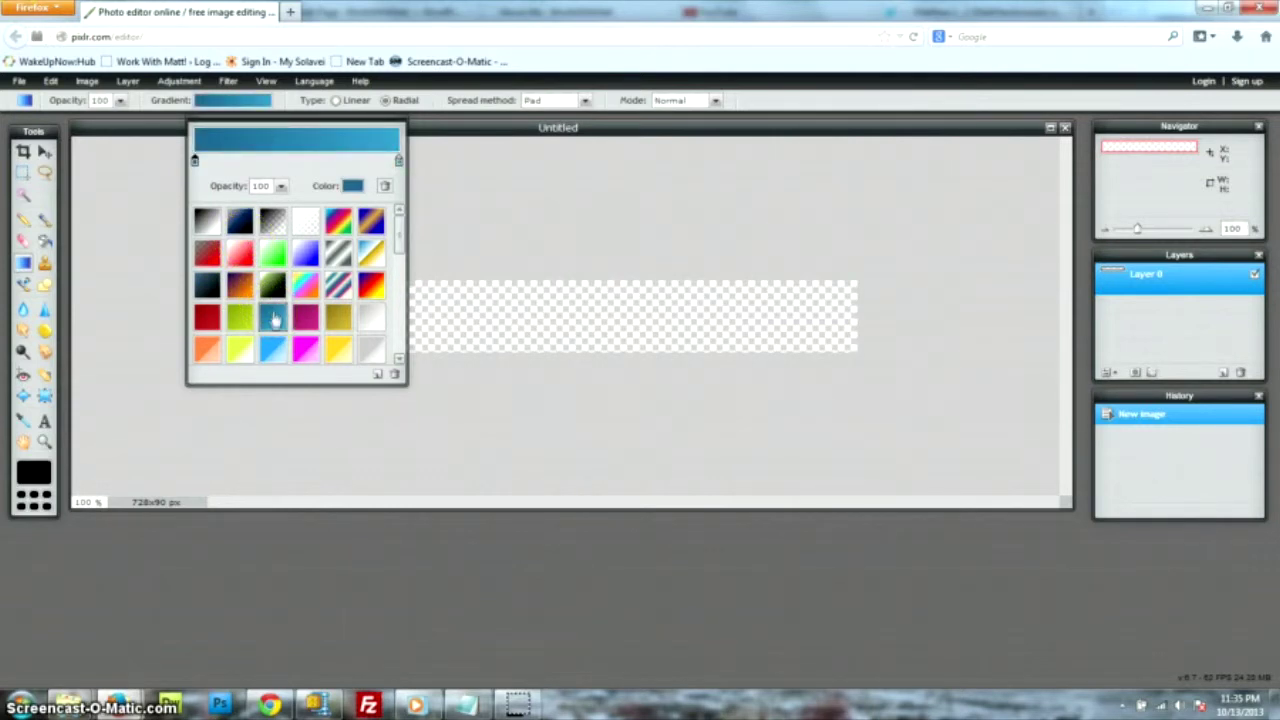
{"action": "left_click", "coordinate": [207, 287]}
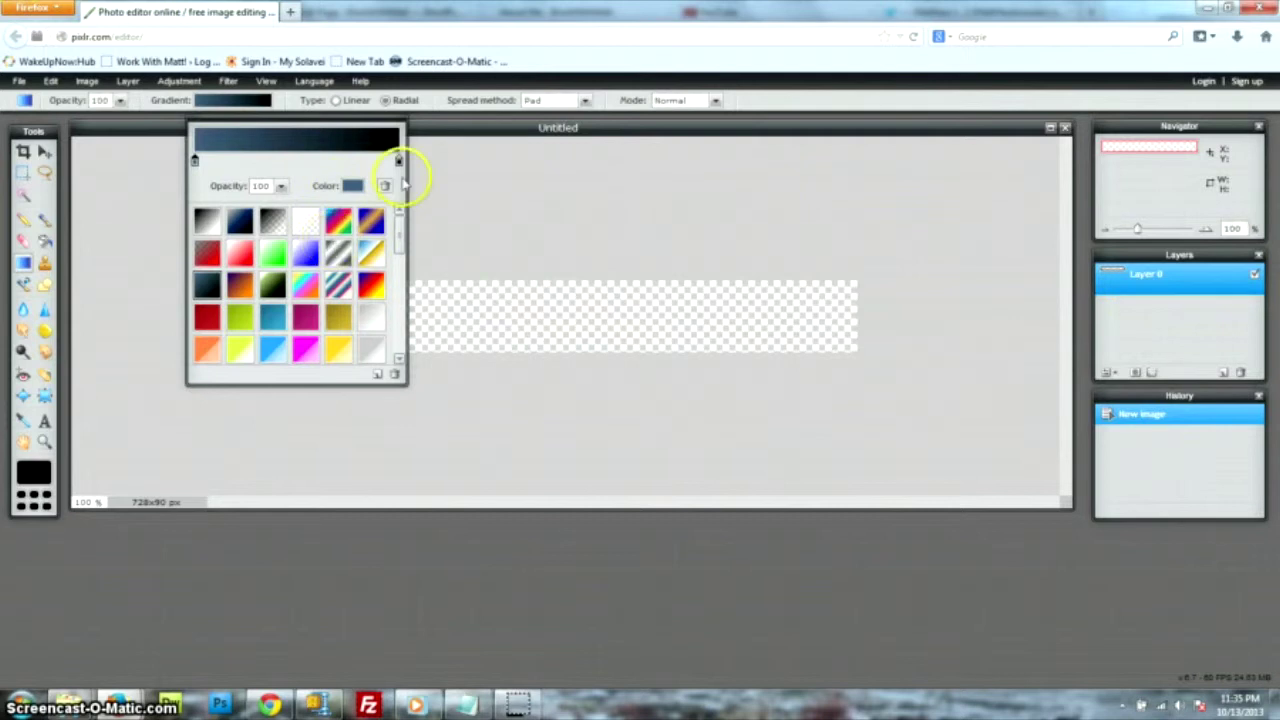
{"action": "left_click", "coordinate": [565, 88]}
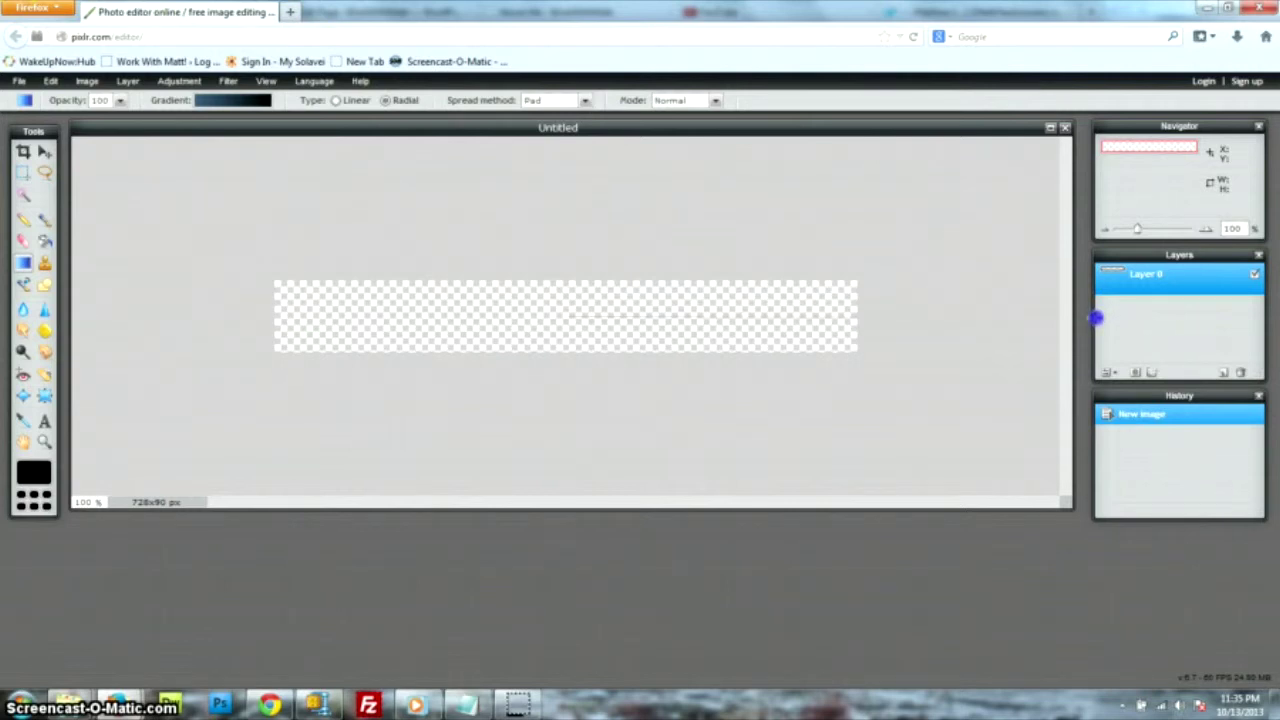
{"action": "left_click_drag", "start_coordinate": [1096, 318], "coordinate": [1097, 320]}
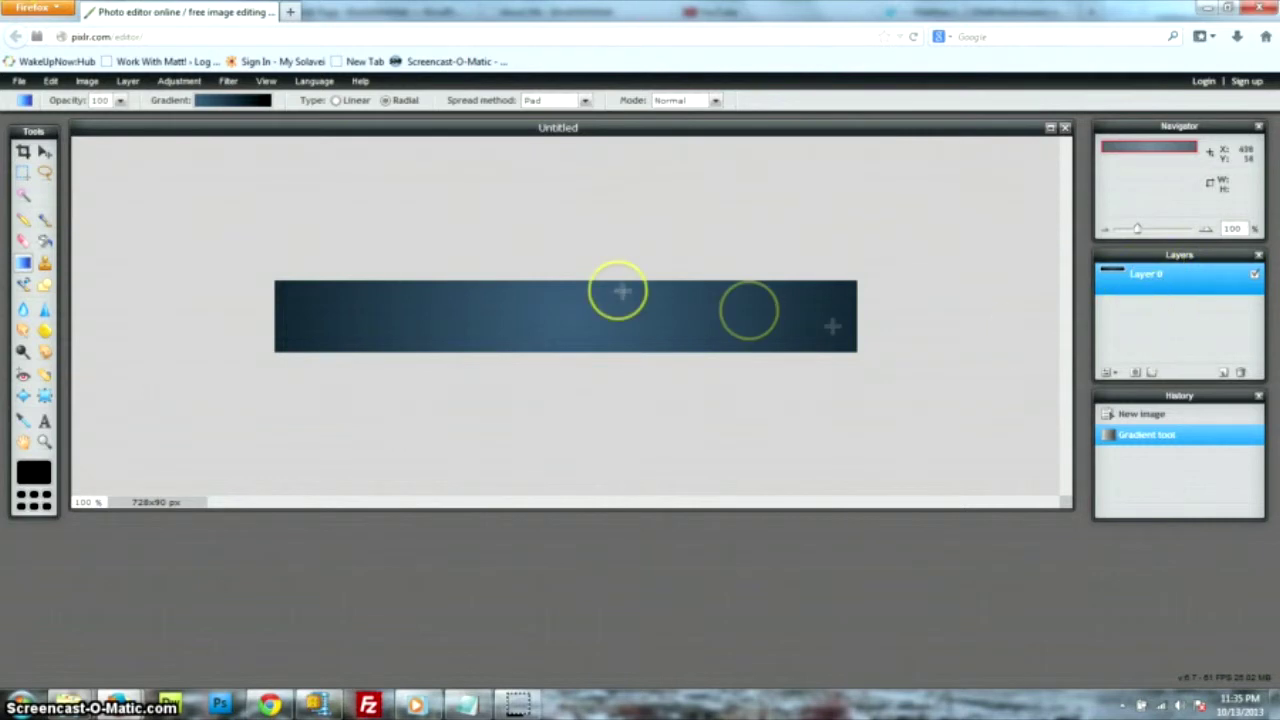
Start a text layer on the left part of the banner and set its font to Century Gothic
{"action": "left_click", "coordinate": [44, 374]}
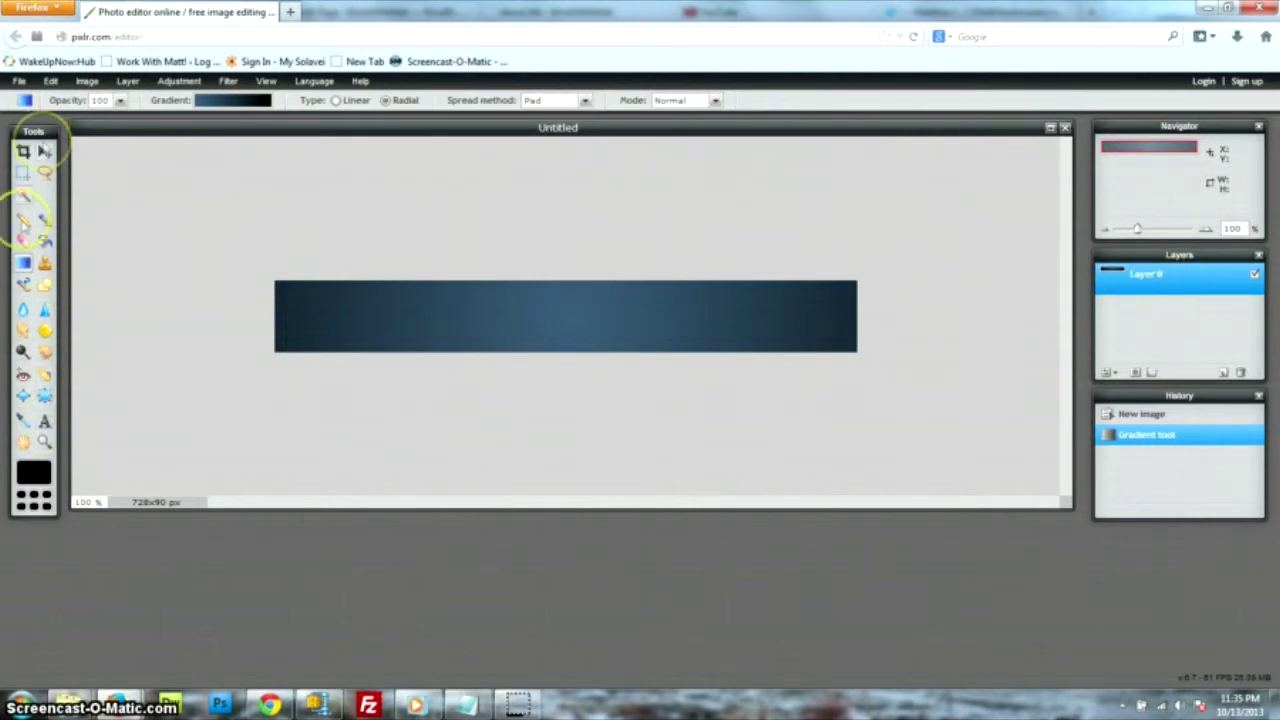
{"action": "left_click", "coordinate": [44, 424]}
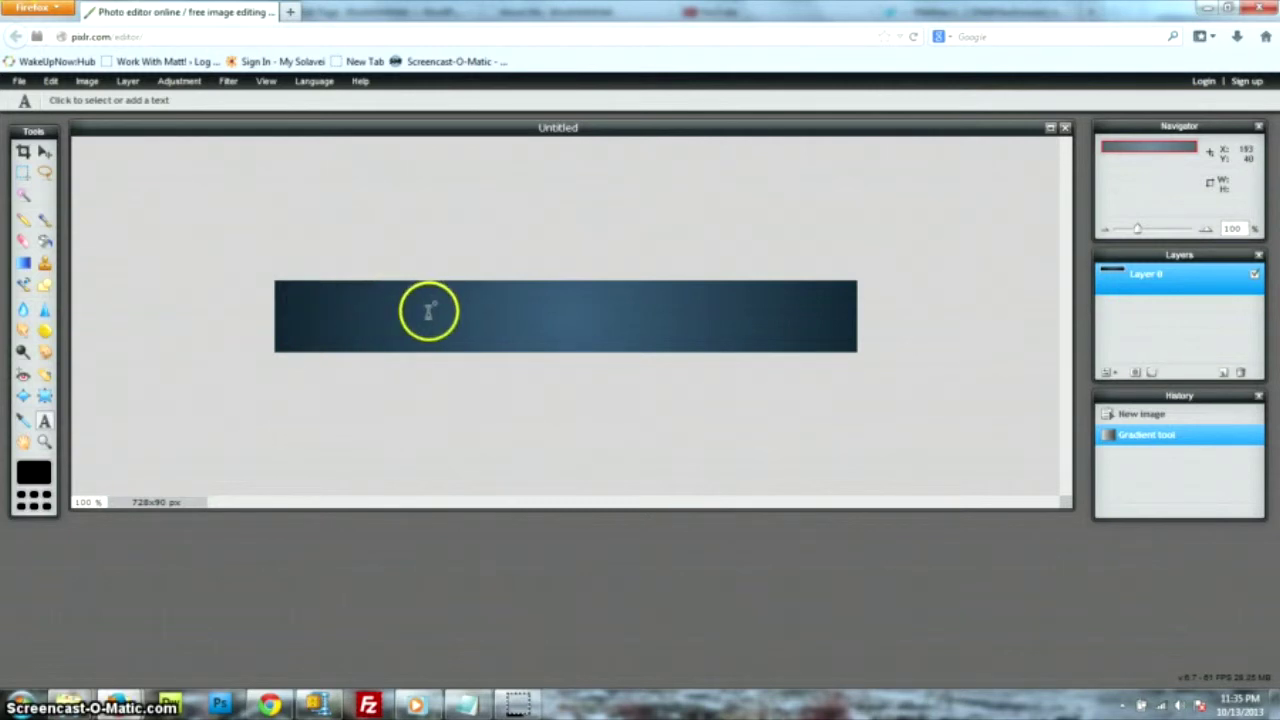
{"action": "left_click", "coordinate": [395, 305]}
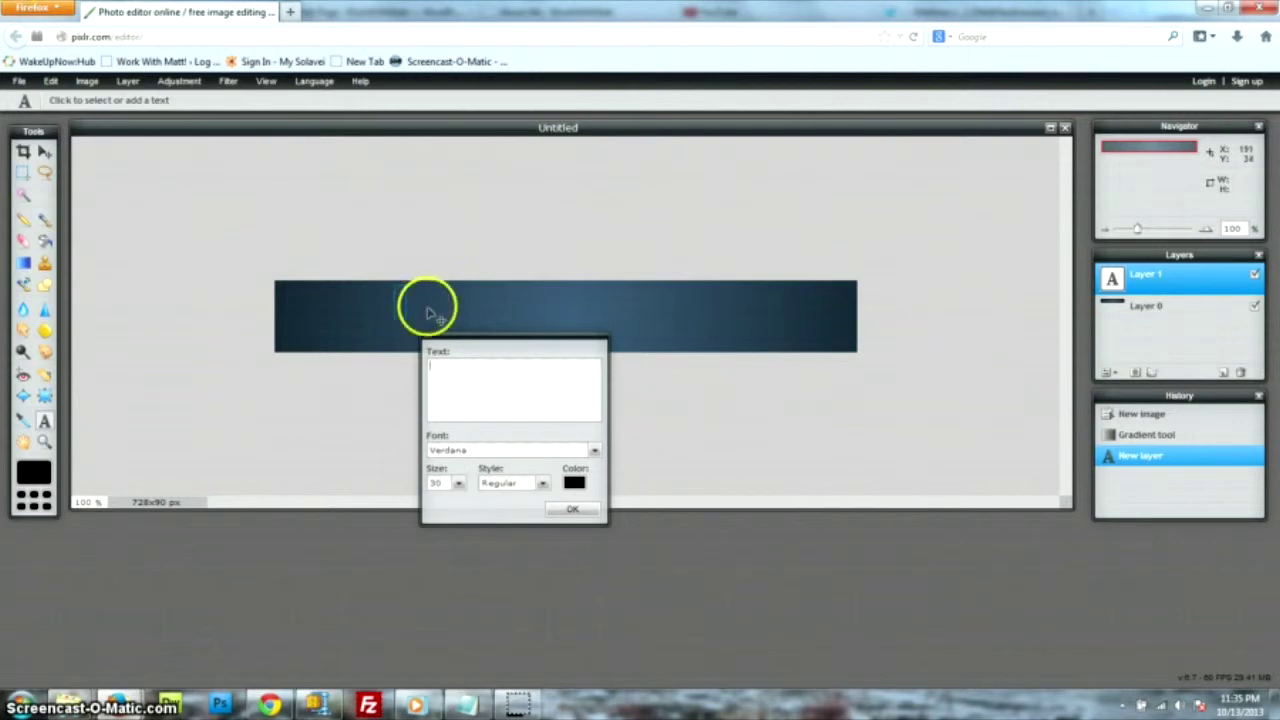
{"action": "left_click", "coordinate": [592, 455]}
{"action": "left_click_drag", "start_coordinate": [594, 470], "coordinate": [597, 493]}
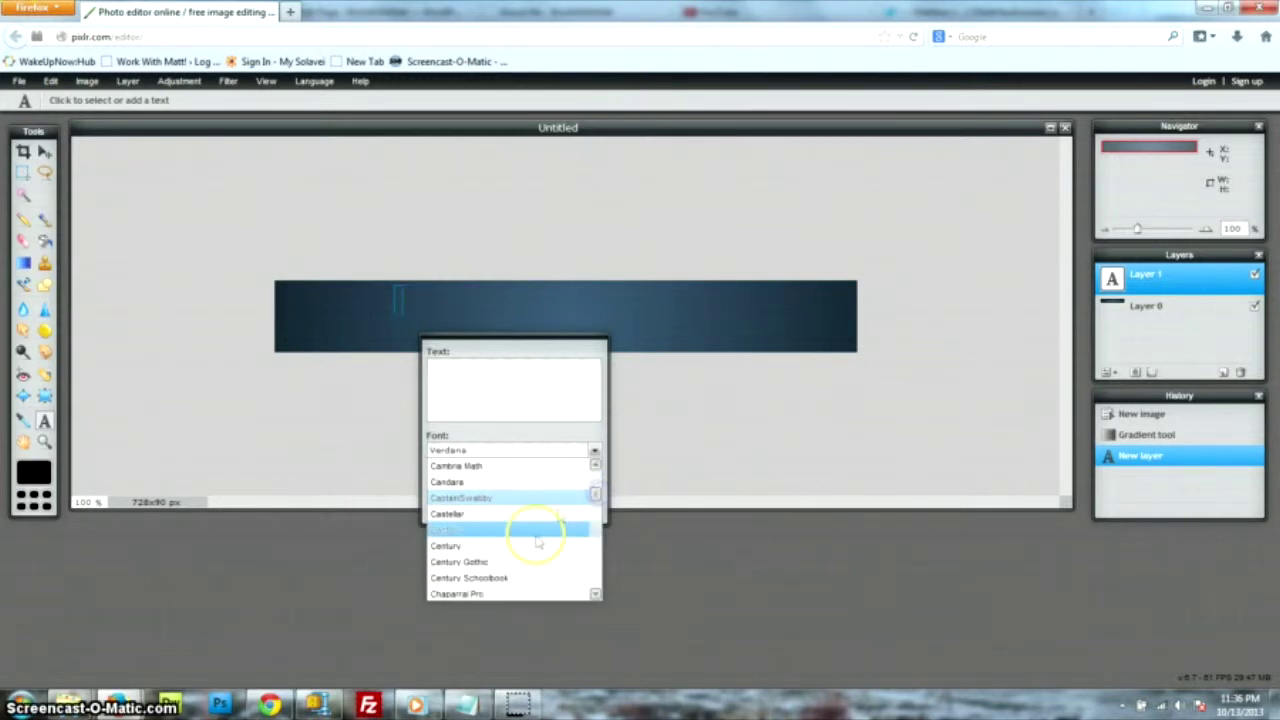
{"action": "left_click", "coordinate": [465, 563]}
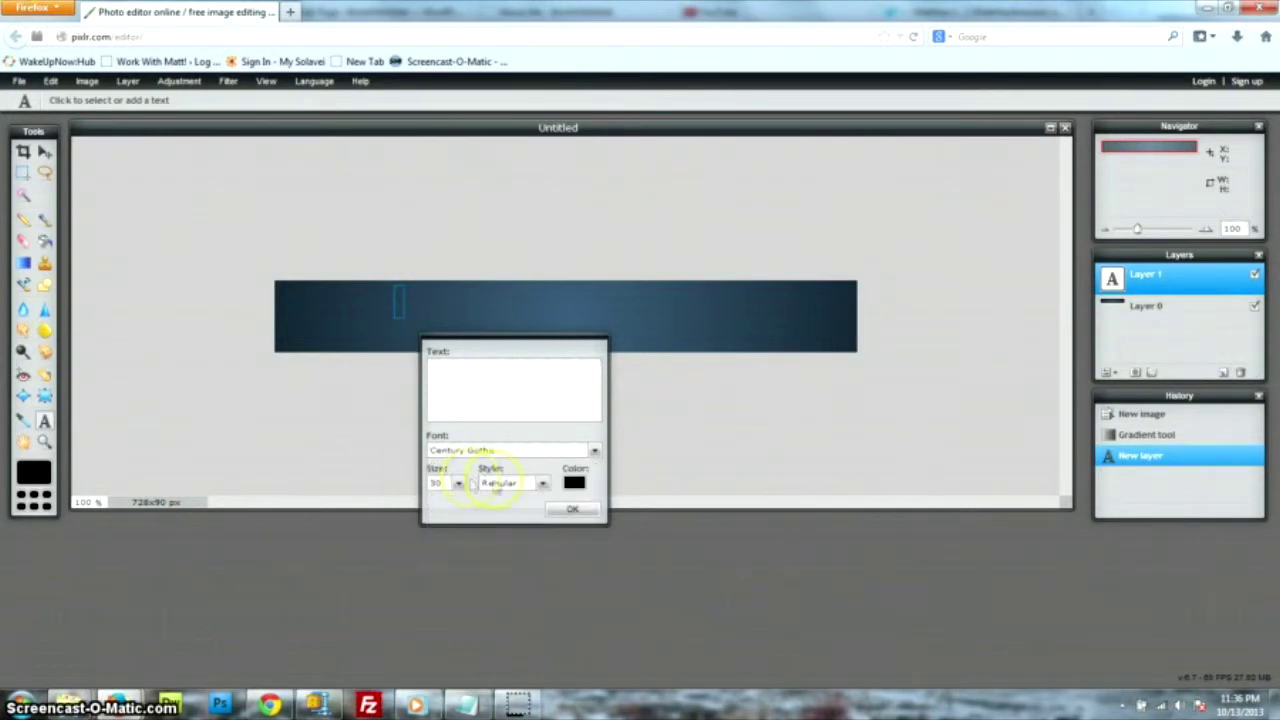
Set the empty text layer's color to white (ffffff)
{"action": "left_click", "coordinate": [574, 484]}
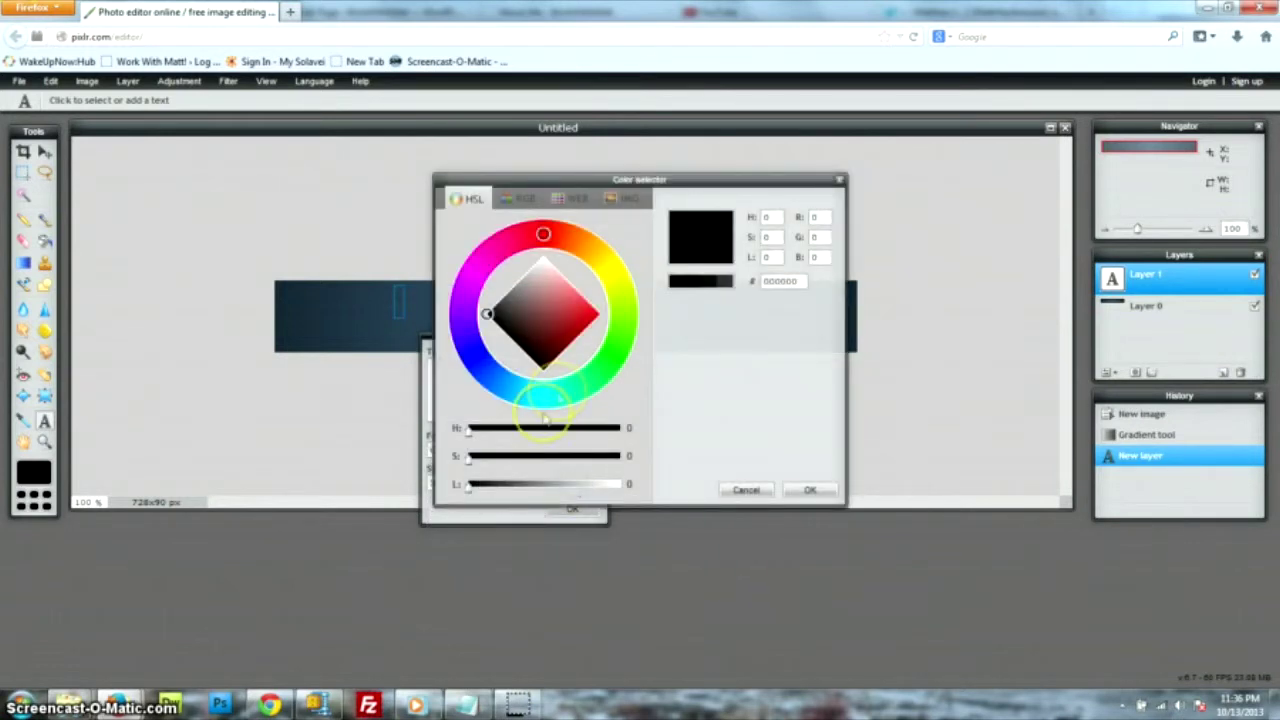
{"action": "left_click_drag", "start_coordinate": [550, 284], "coordinate": [550, 245]}
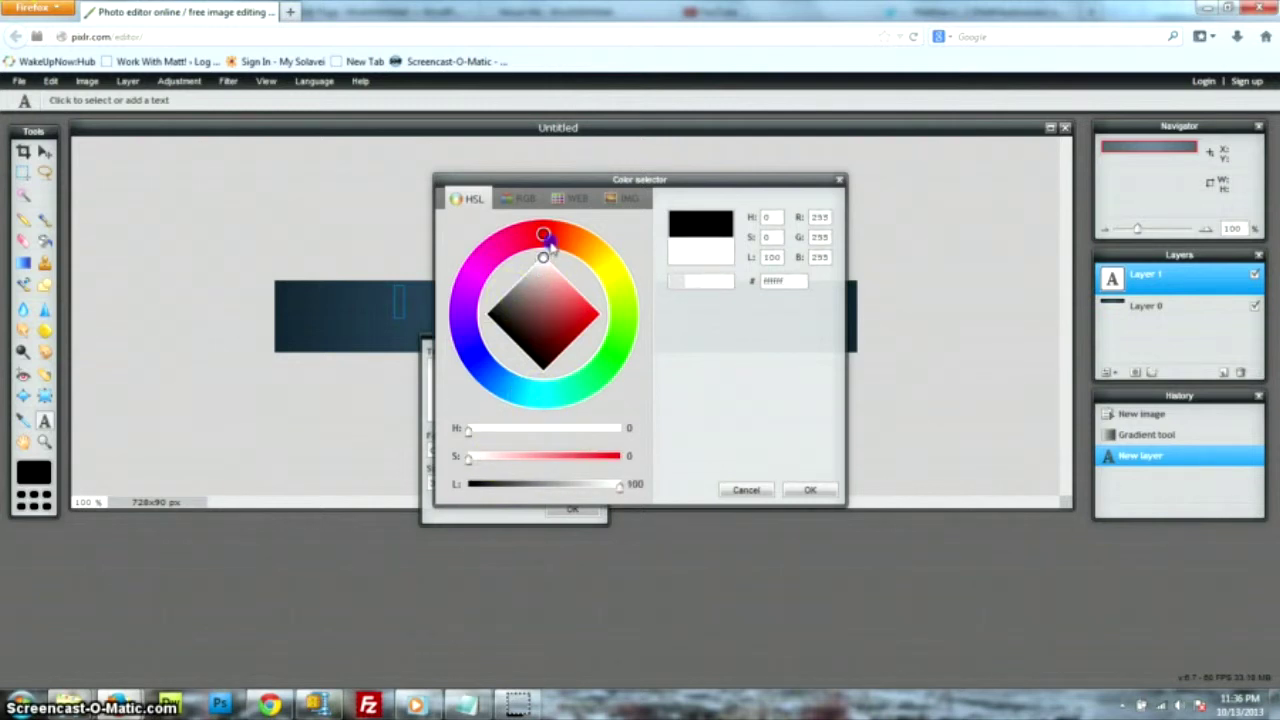
{"action": "left_click", "coordinate": [545, 289]}
{"action": "left_click_drag", "start_coordinate": [546, 292], "coordinate": [543, 258]}
{"action": "left_click", "coordinate": [804, 490]}
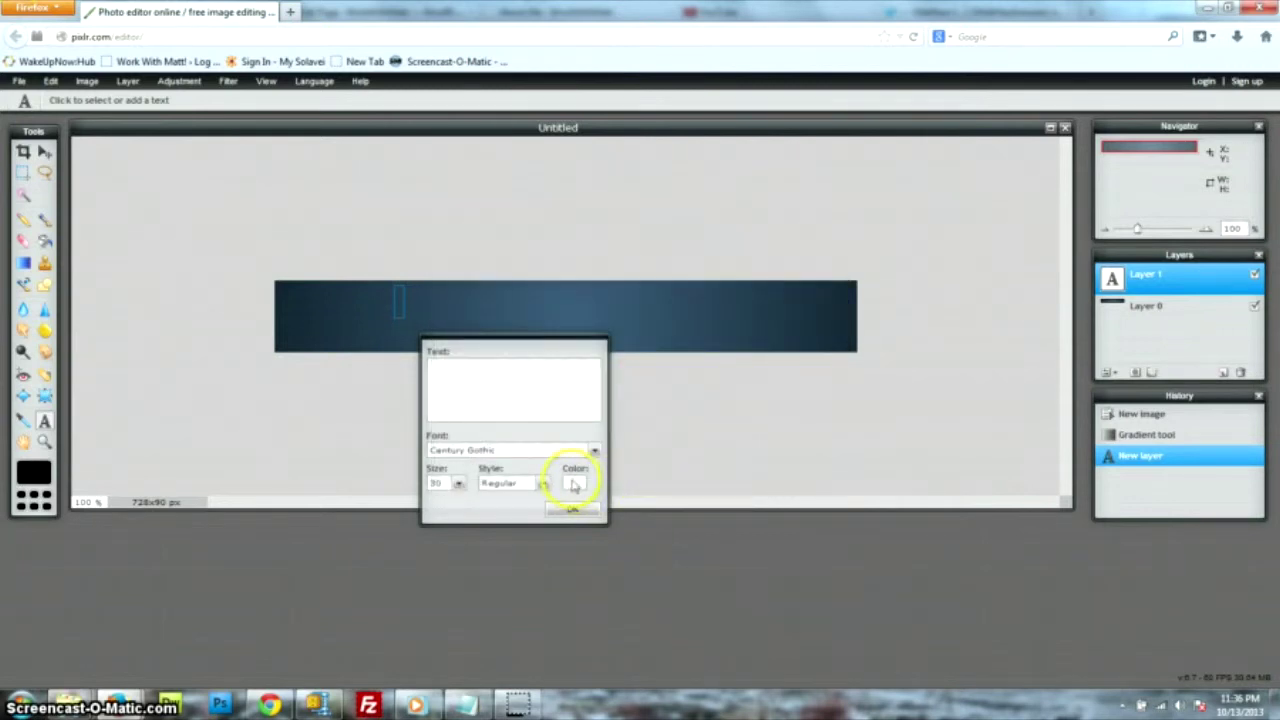
{"action": "left_click", "coordinate": [574, 485]}
{"action": "left_click", "coordinate": [545, 289]}
{"action": "left_click_drag", "start_coordinate": [544, 291], "coordinate": [549, 254]}
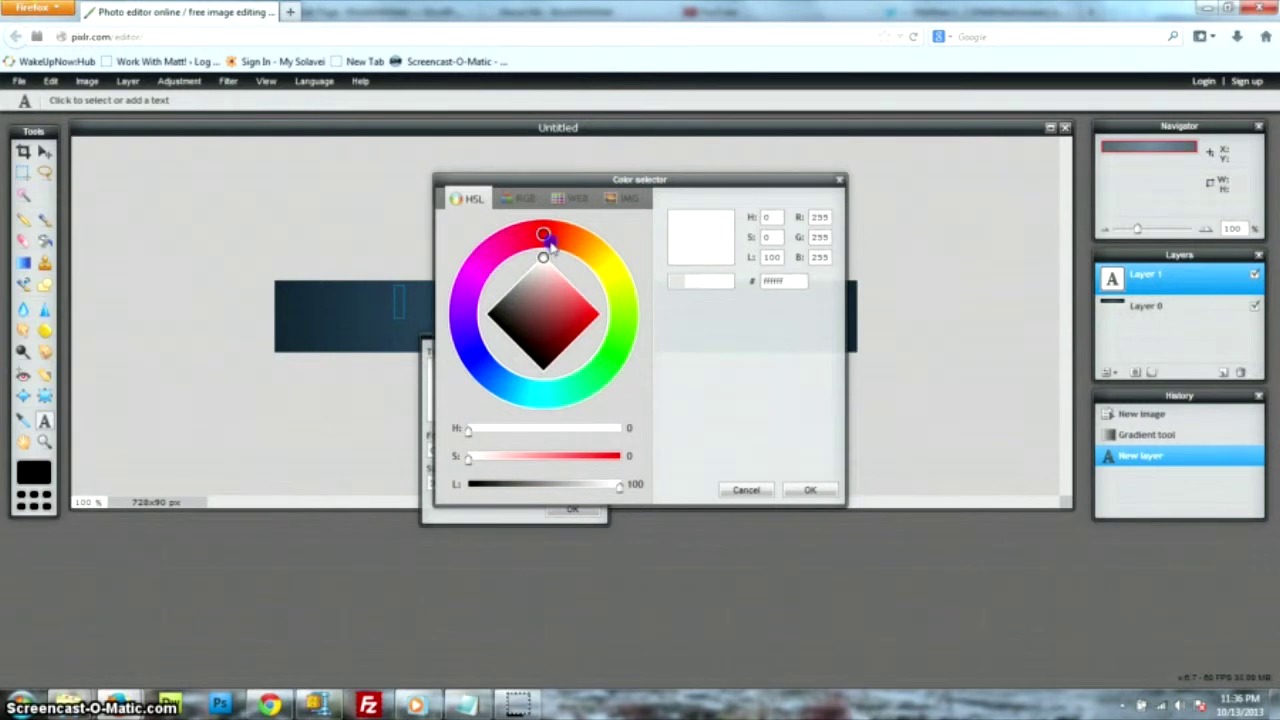
{"action": "left_click", "coordinate": [808, 490]}
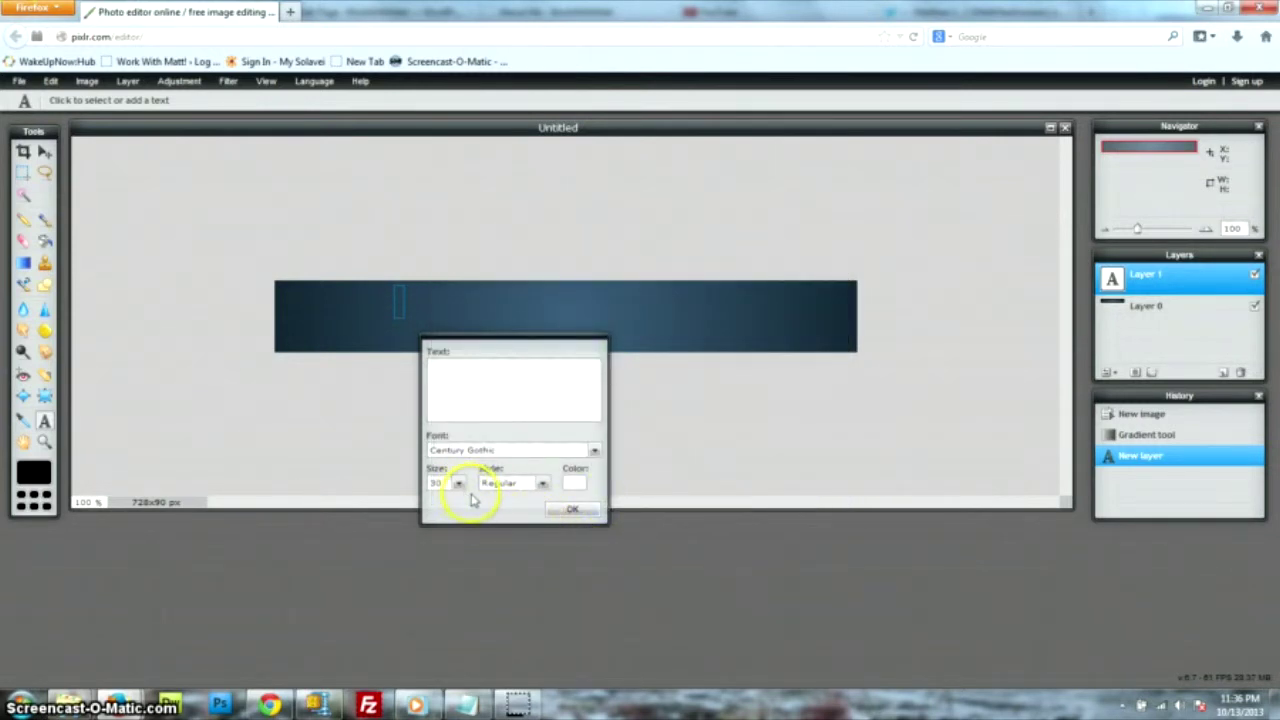
Set the text size to 32 and close the text settings
{"action": "double_click", "coordinate": [438, 483]}
{"action": "left_click_drag", "start_coordinate": [440, 483], "coordinate": [417, 484]}
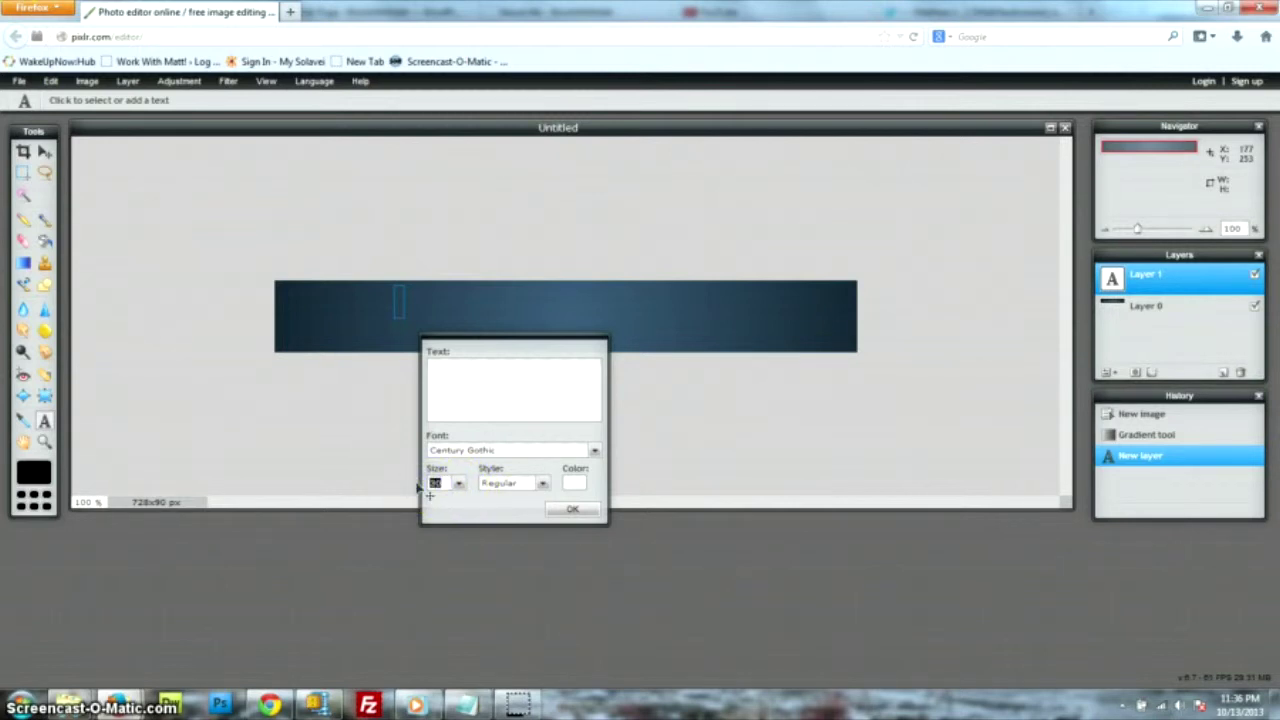
{"action": "left_click", "coordinate": [585, 509]}
Start a new text layer on the left part of the banner and set its color to white (ffffff)
{"action": "left_click", "coordinate": [396, 316]}
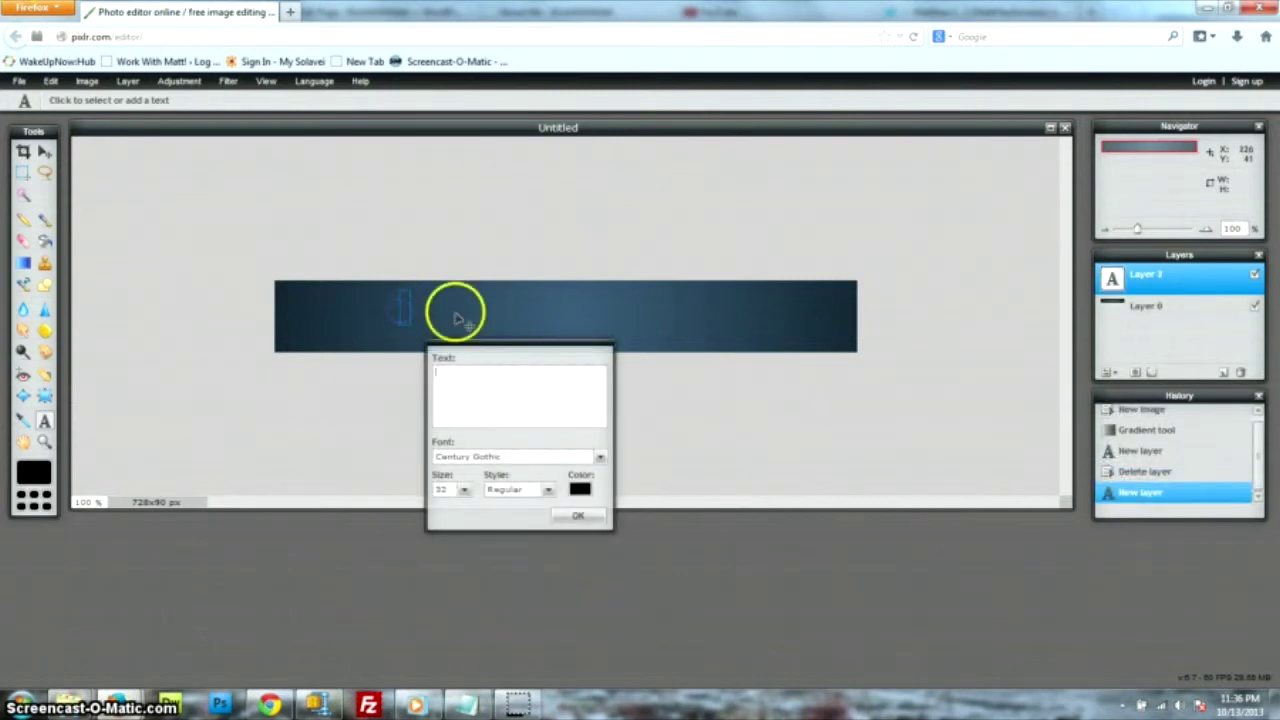
{"action": "left_click", "coordinate": [580, 488]}
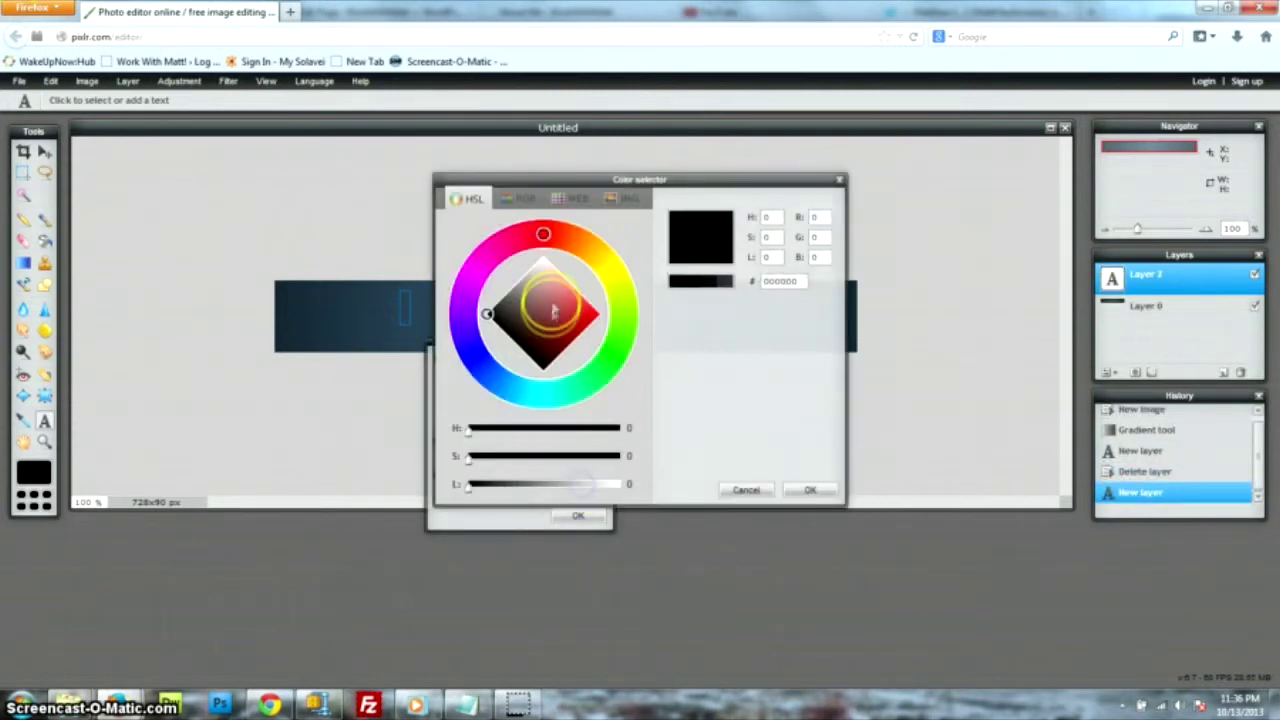
{"action": "left_click", "coordinate": [542, 256]}
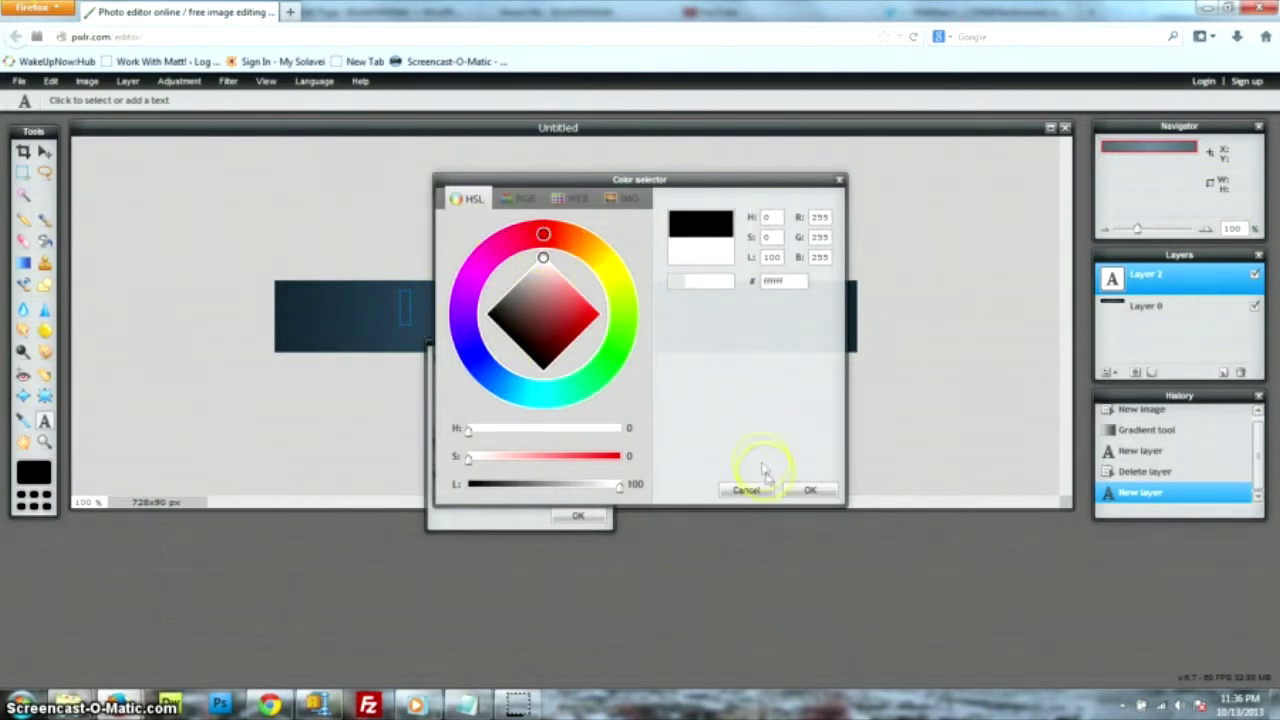
{"action": "left_click", "coordinate": [805, 489]}
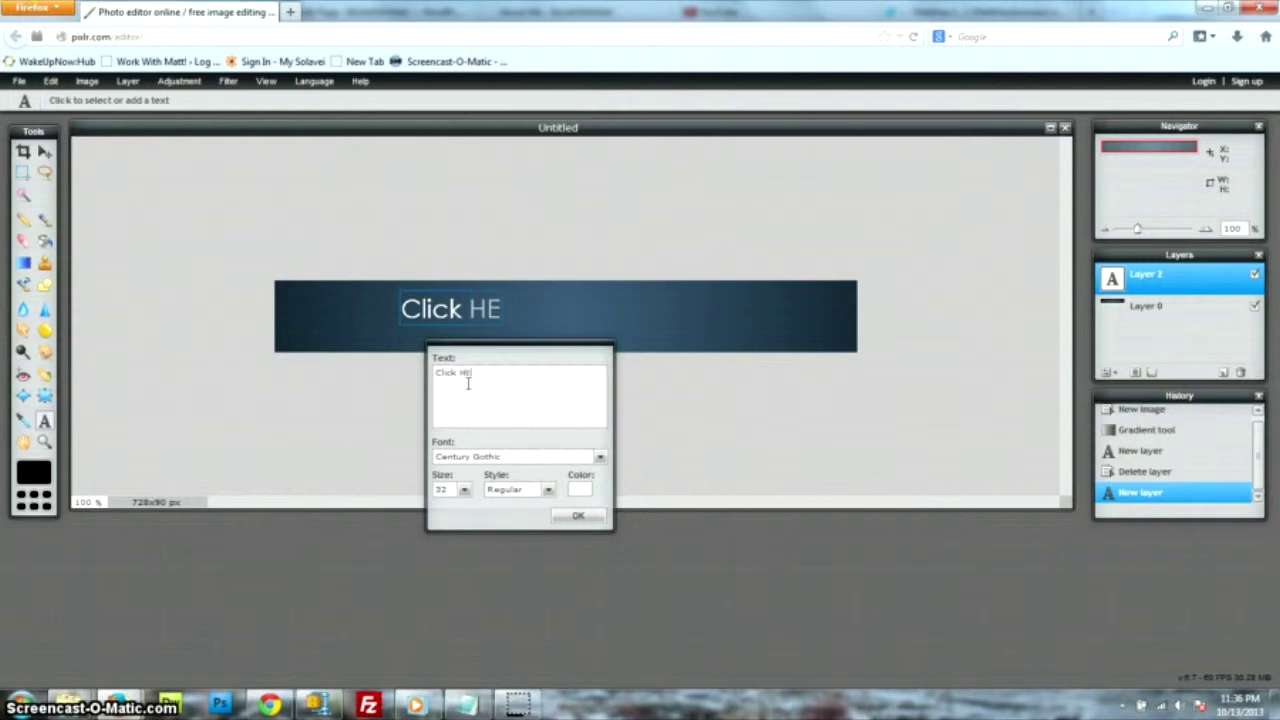
Enter "Click Here To Save Up To 80% OFF Vacation" as the new layer's text
{"action": "type", "text": "a"}
{"action": "key", "text": "BackSpace"}
{"action": "key", "text": "BackSpace"}
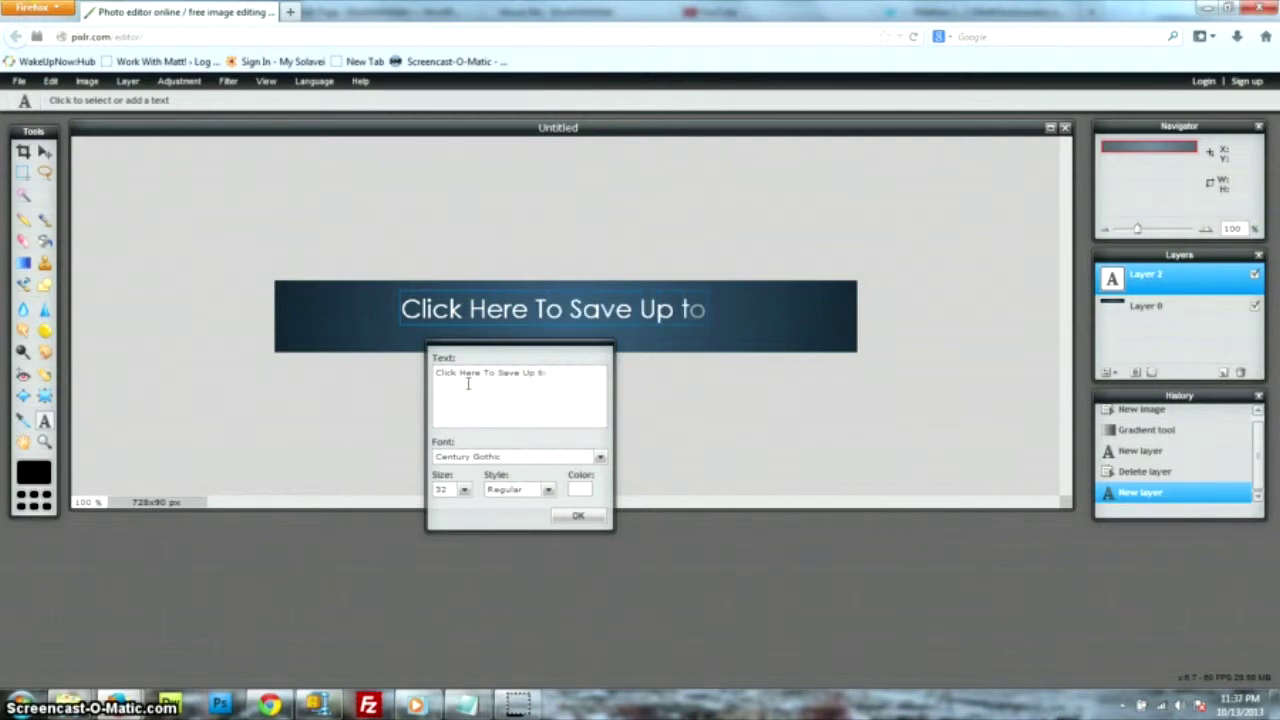
{"action": "type", "text": "0"}
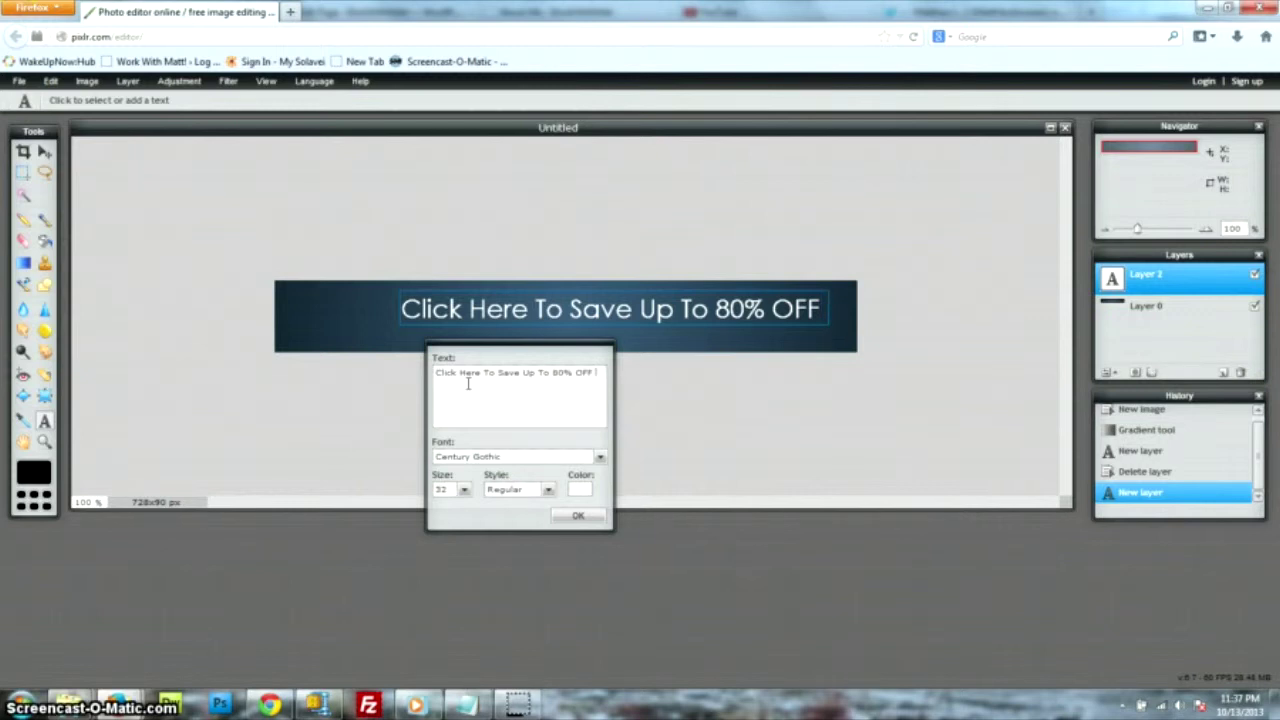
{"action": "type", "text": "Vacation"}
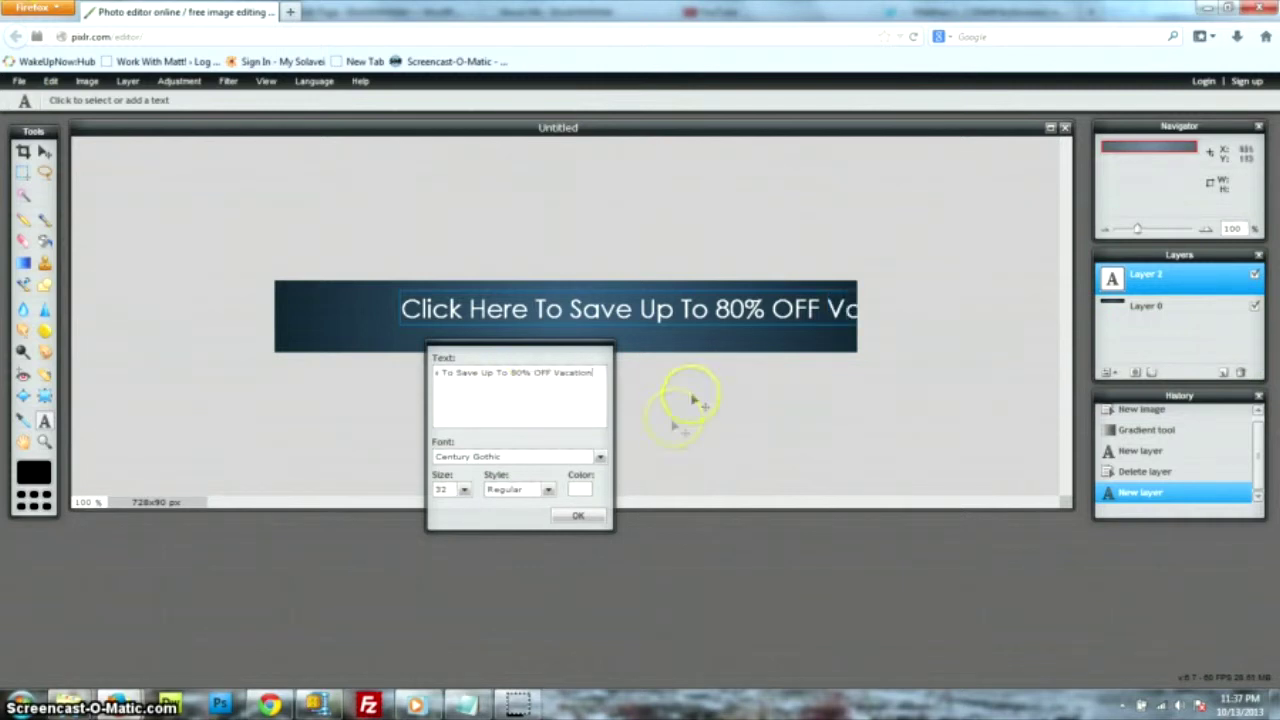
Complete the text's last word as "Vacations!", center the line on the banner and accept the text
{"action": "left_click_drag", "start_coordinate": [711, 354], "coordinate": [618, 364]}
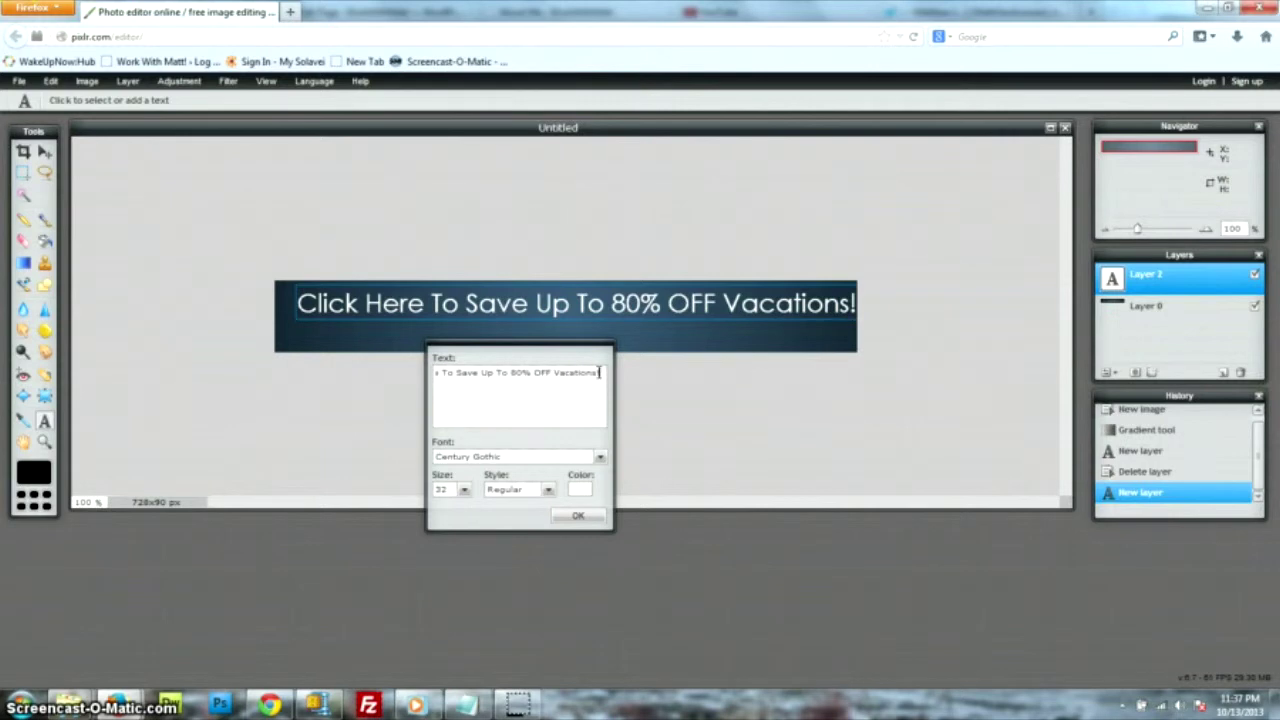
{"action": "left_click_drag", "start_coordinate": [714, 391], "coordinate": [705, 392]}
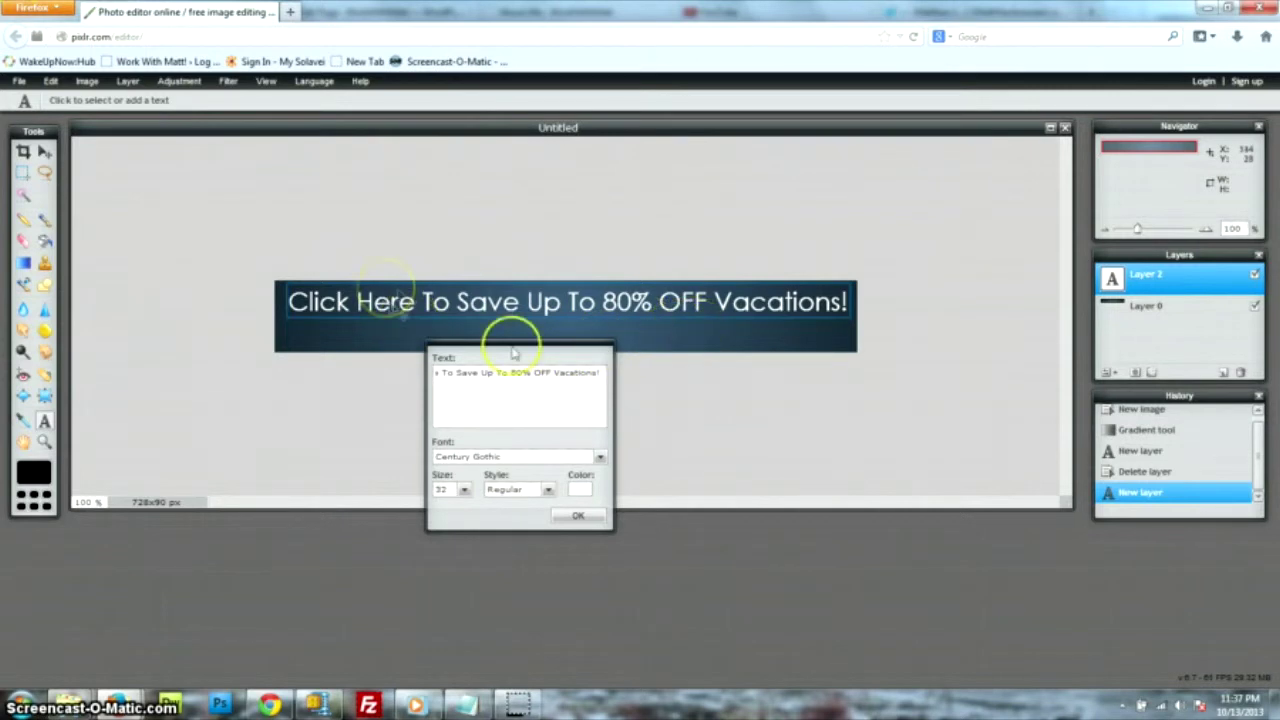
{"action": "left_click_drag", "start_coordinate": [651, 323], "coordinate": [652, 343]}
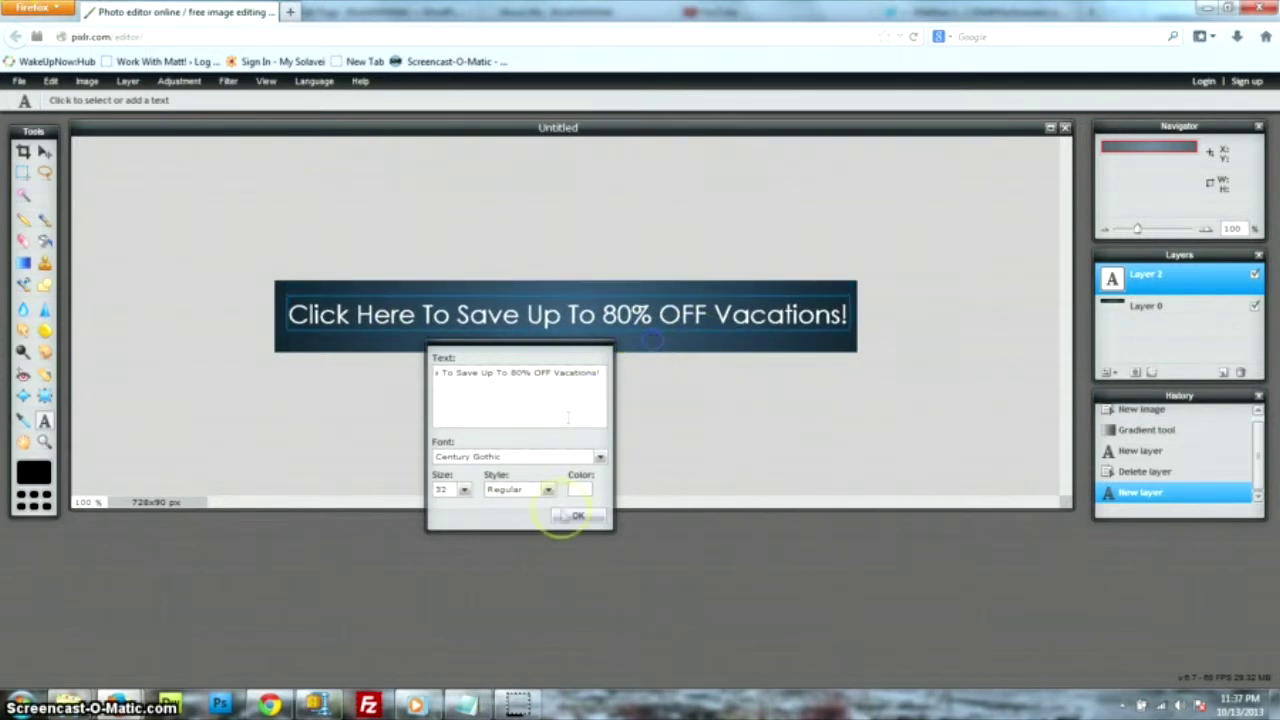
{"action": "left_click", "coordinate": [578, 518]}
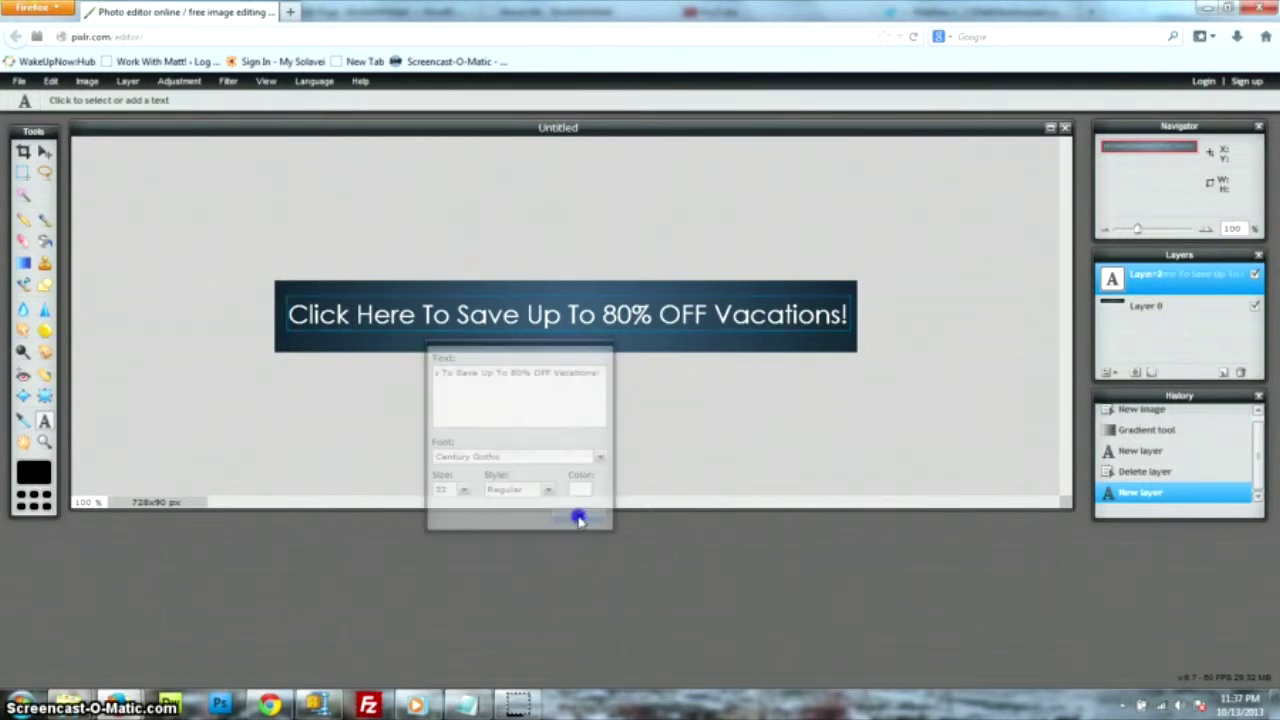
Set the banner text's style to Bold and move the text slightly down to center it vertically
{"action": "left_click", "coordinate": [757, 327]}
{"action": "triple_click", "coordinate": [530, 370]}
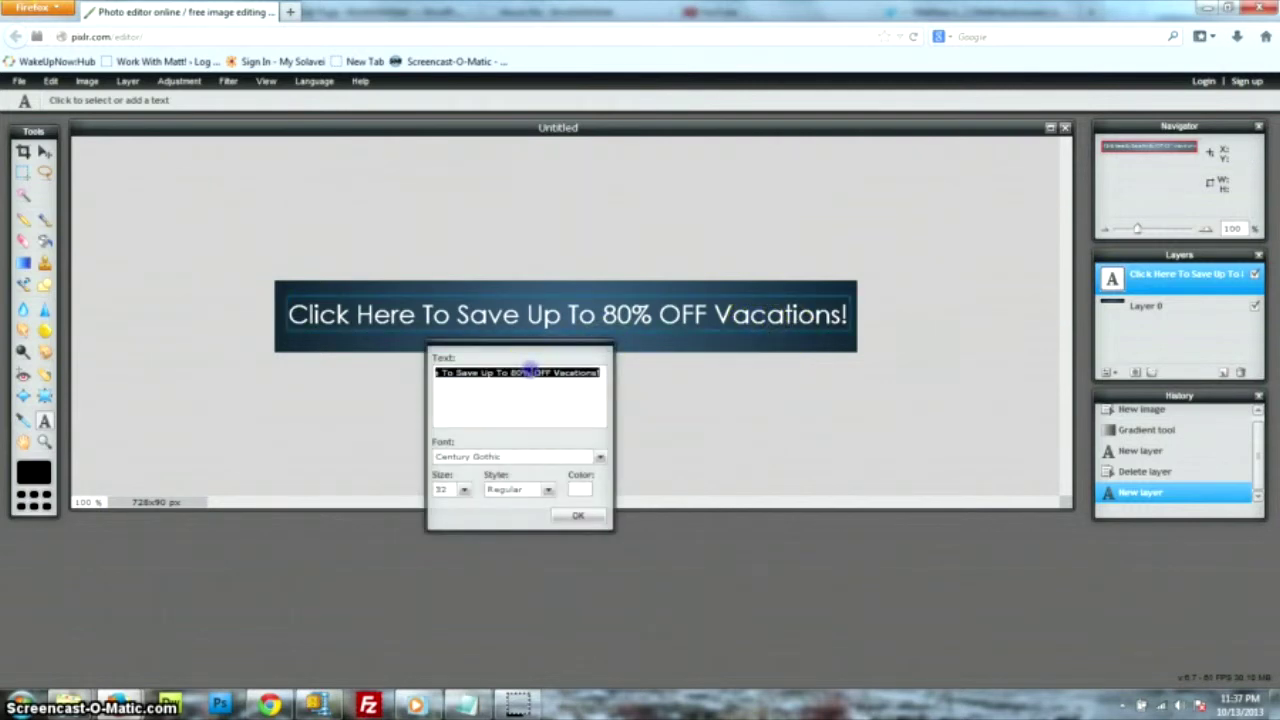
{"action": "left_click", "coordinate": [548, 490]}
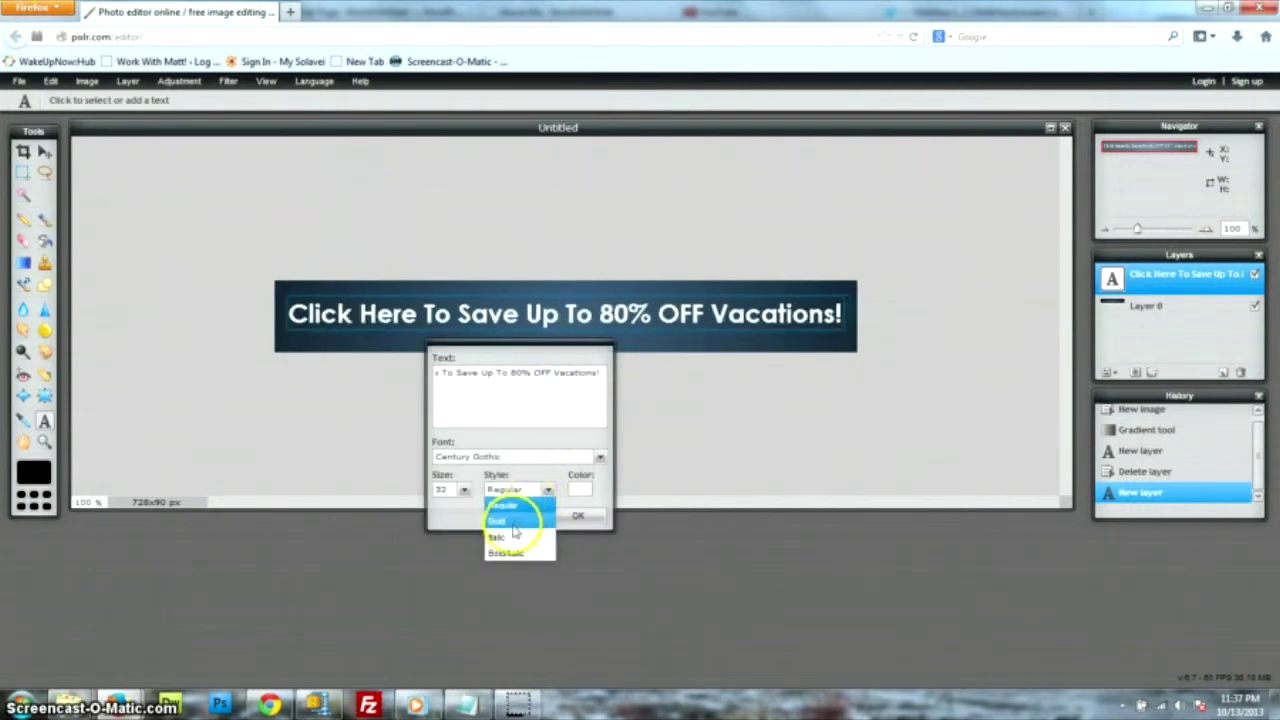
{"action": "left_click", "coordinate": [514, 530]}
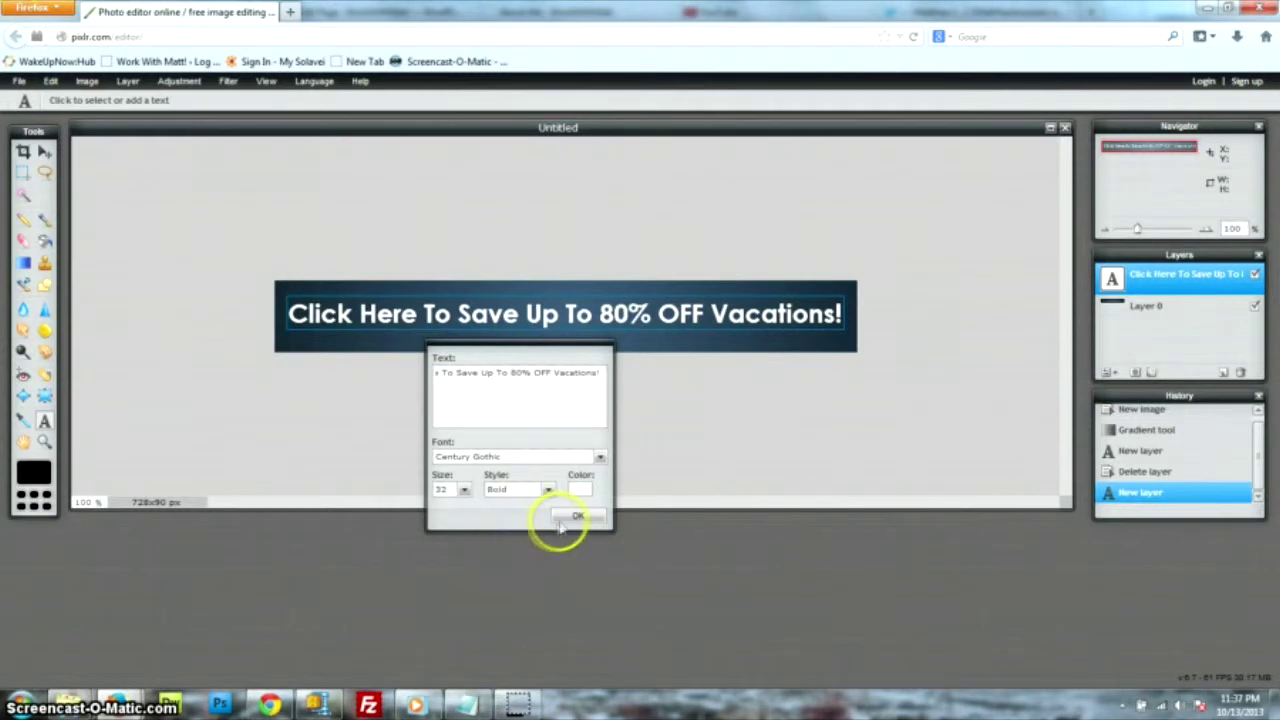
{"action": "left_click", "coordinate": [566, 518]}
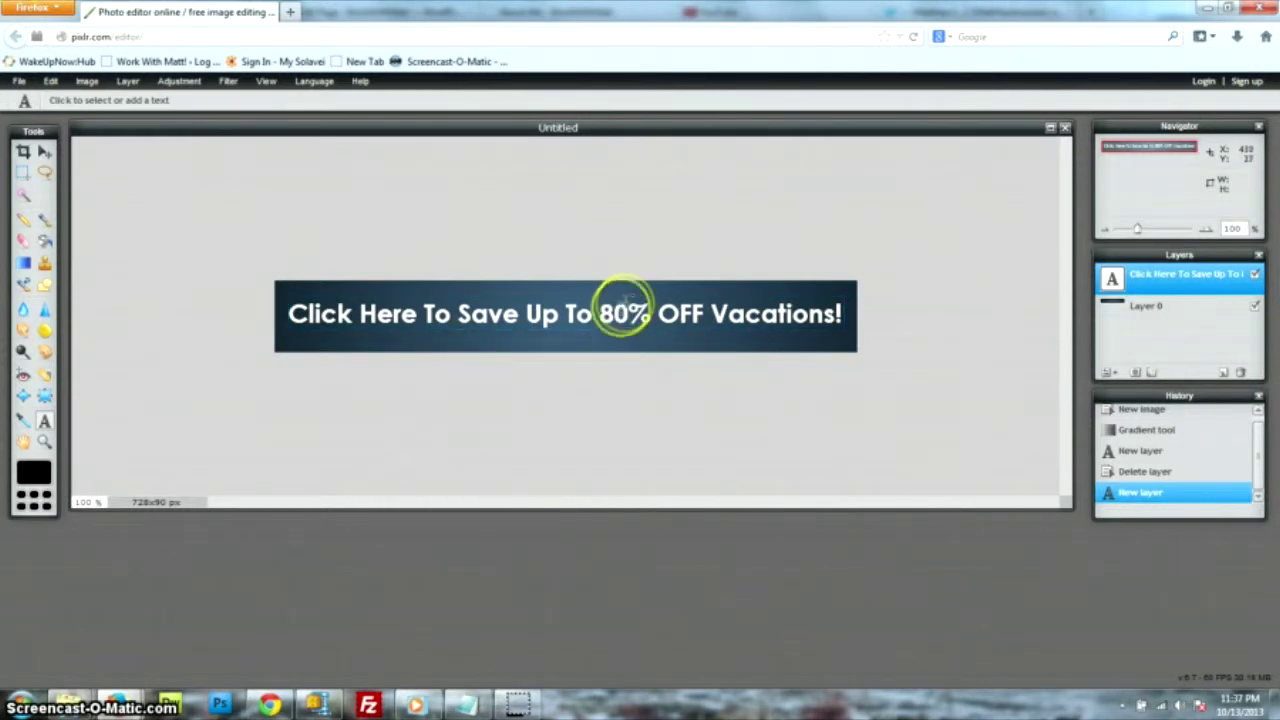
{"action": "left_click", "coordinate": [44, 151]}
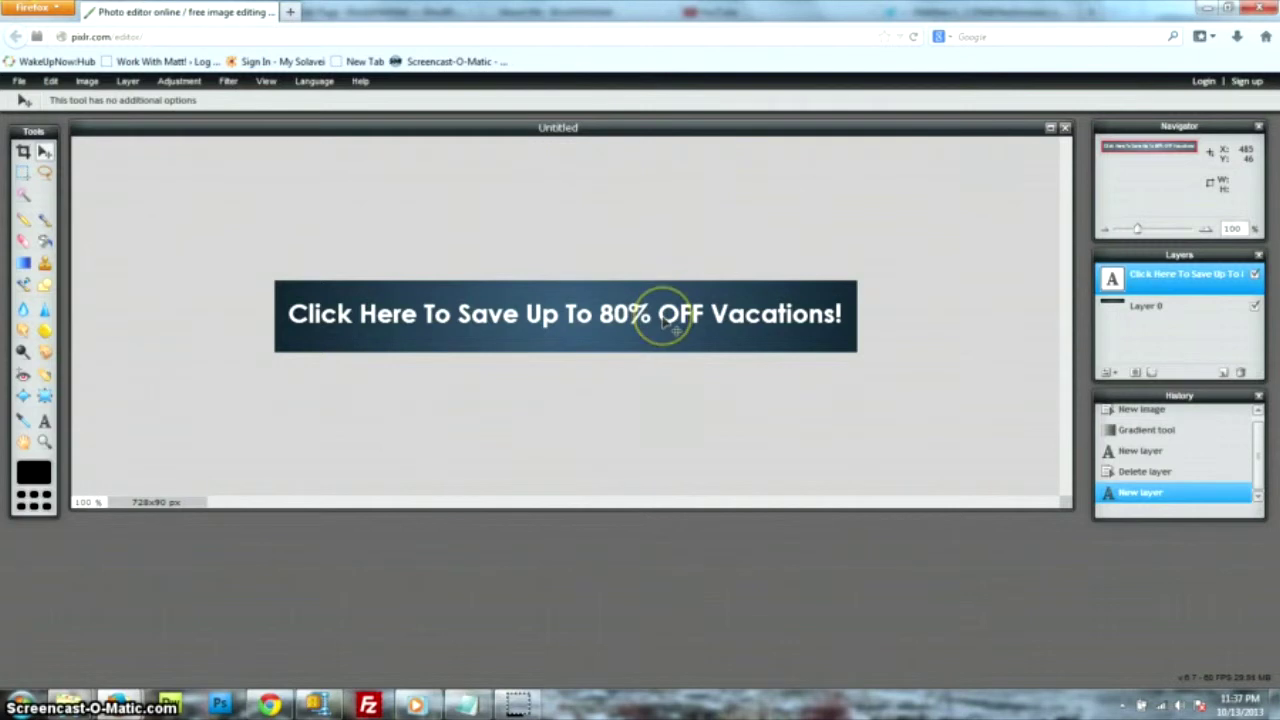
{"action": "left_click_drag", "start_coordinate": [663, 318], "coordinate": [663, 323]}
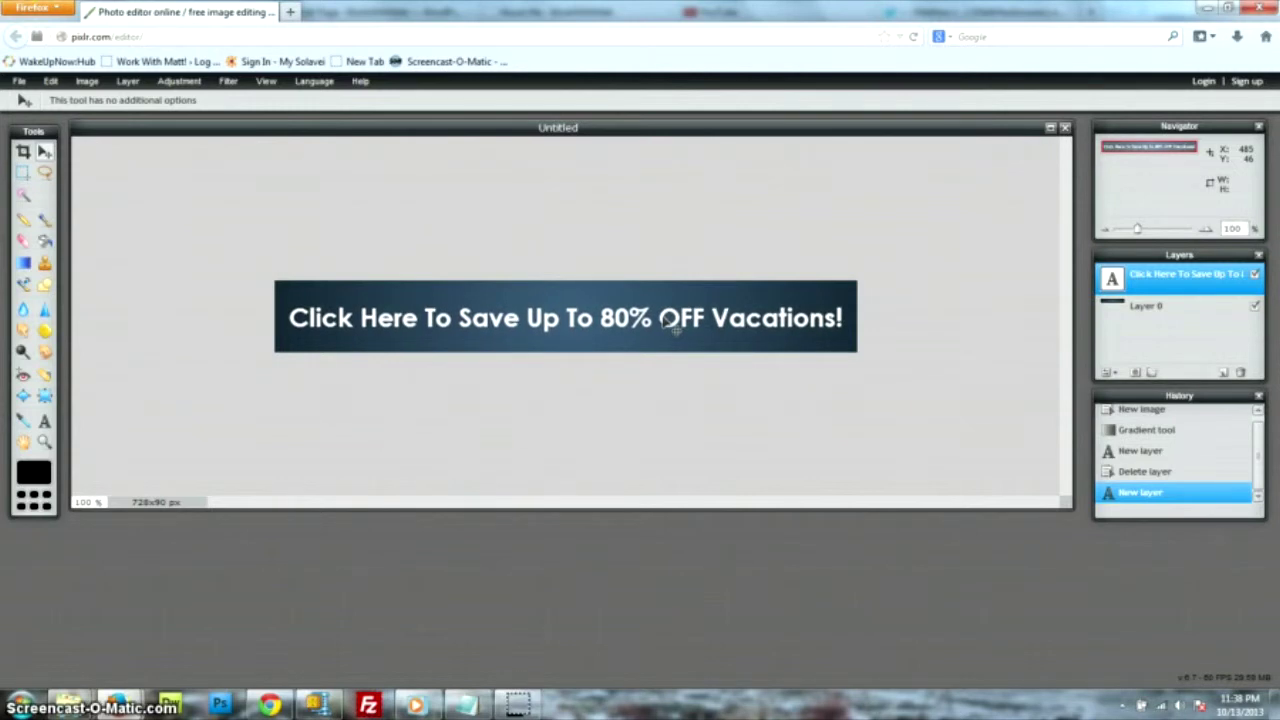
Enable a drop shadow in the text layer's styles and show its settings beside the banner
{"action": "left_click", "coordinate": [1162, 280]}
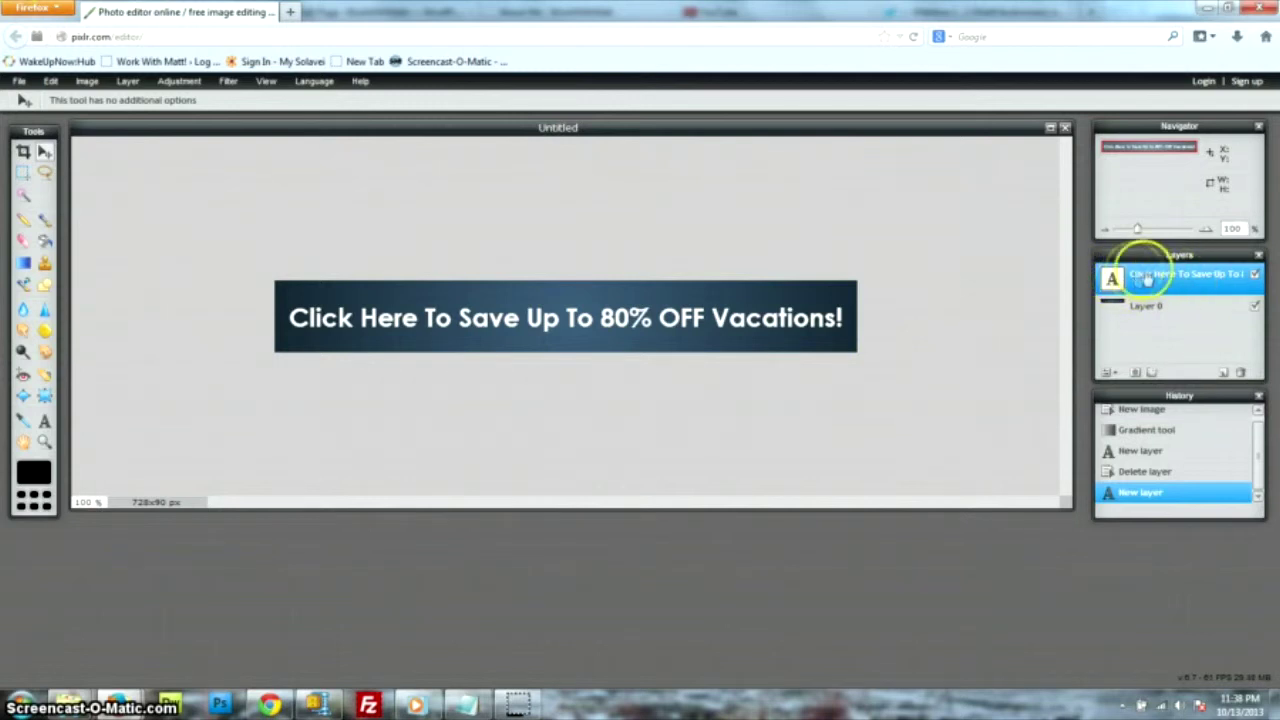
{"action": "right_click", "coordinate": [1112, 279]}
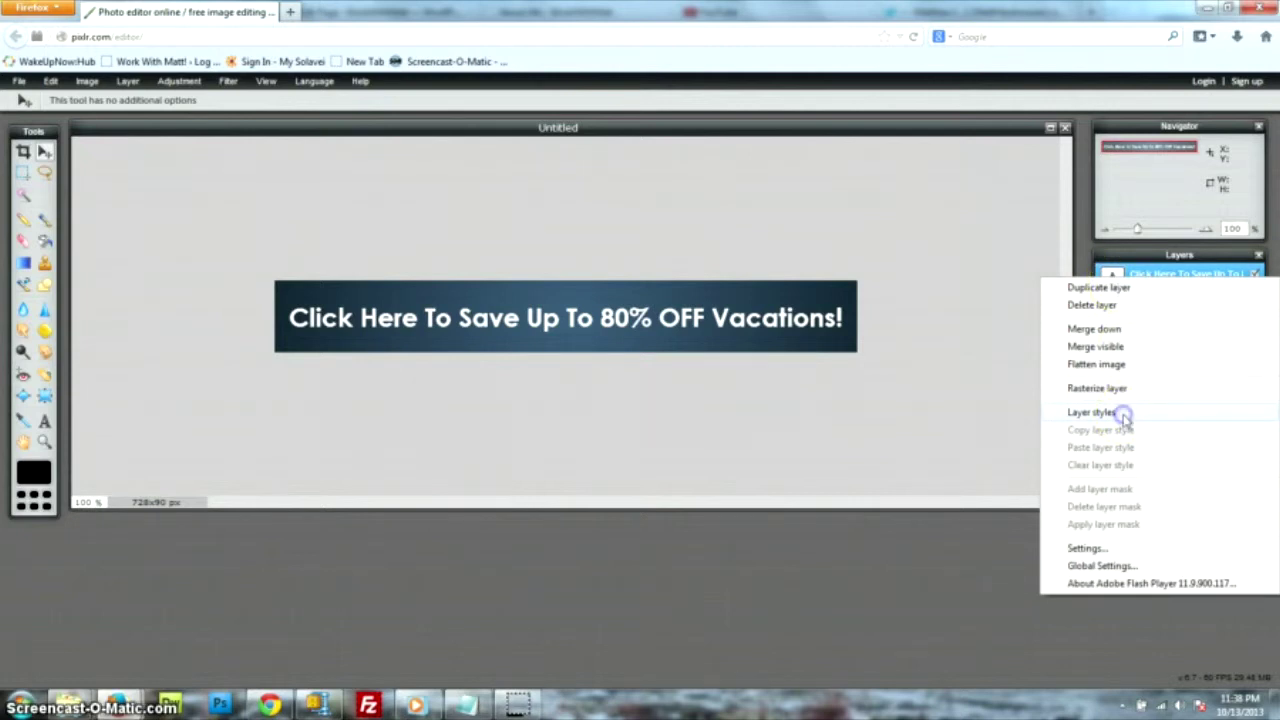
{"action": "left_click", "coordinate": [1122, 414]}
{"action": "left_click_drag", "start_coordinate": [691, 216], "coordinate": [958, 198]}
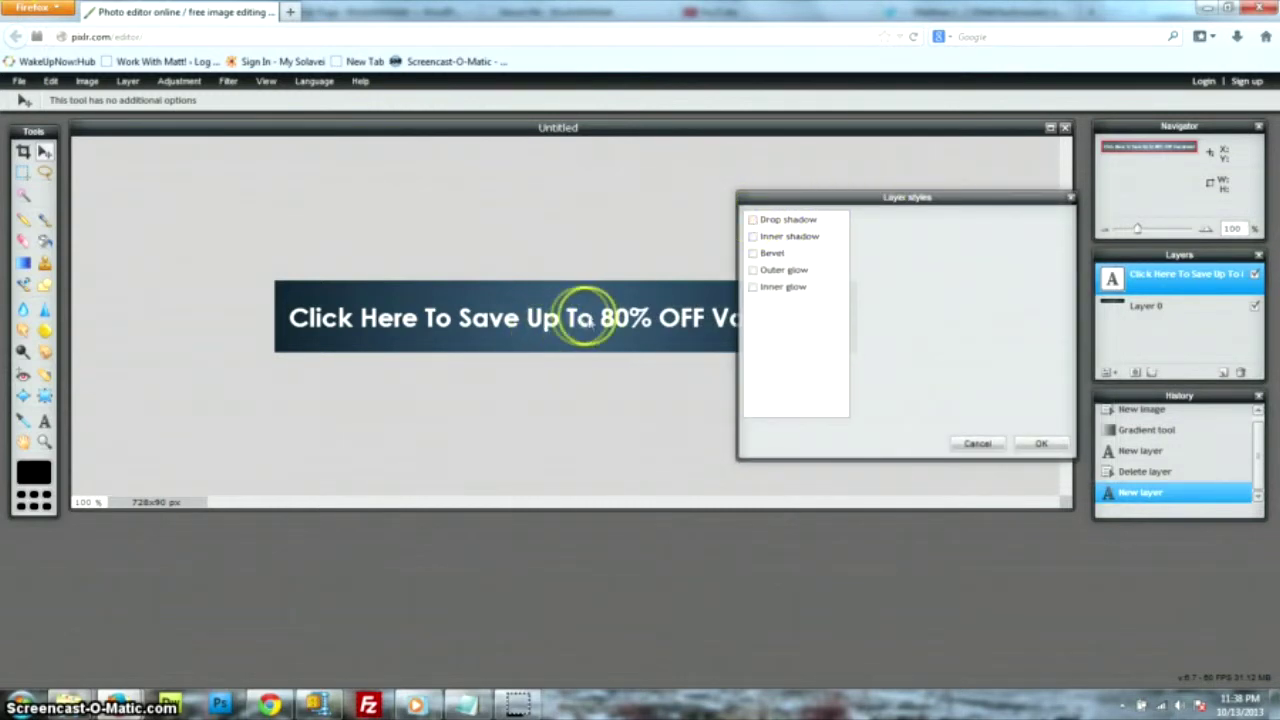
{"action": "left_click", "coordinate": [753, 220]}
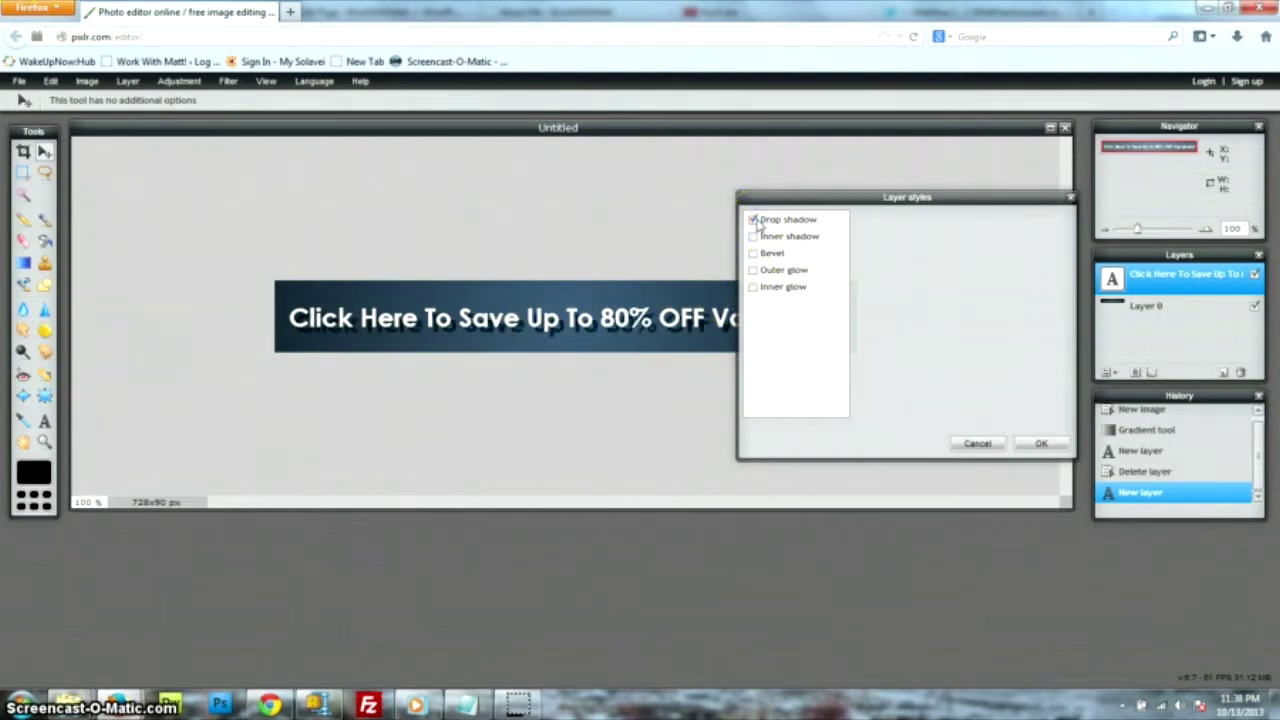
{"action": "left_click", "coordinate": [805, 220]}
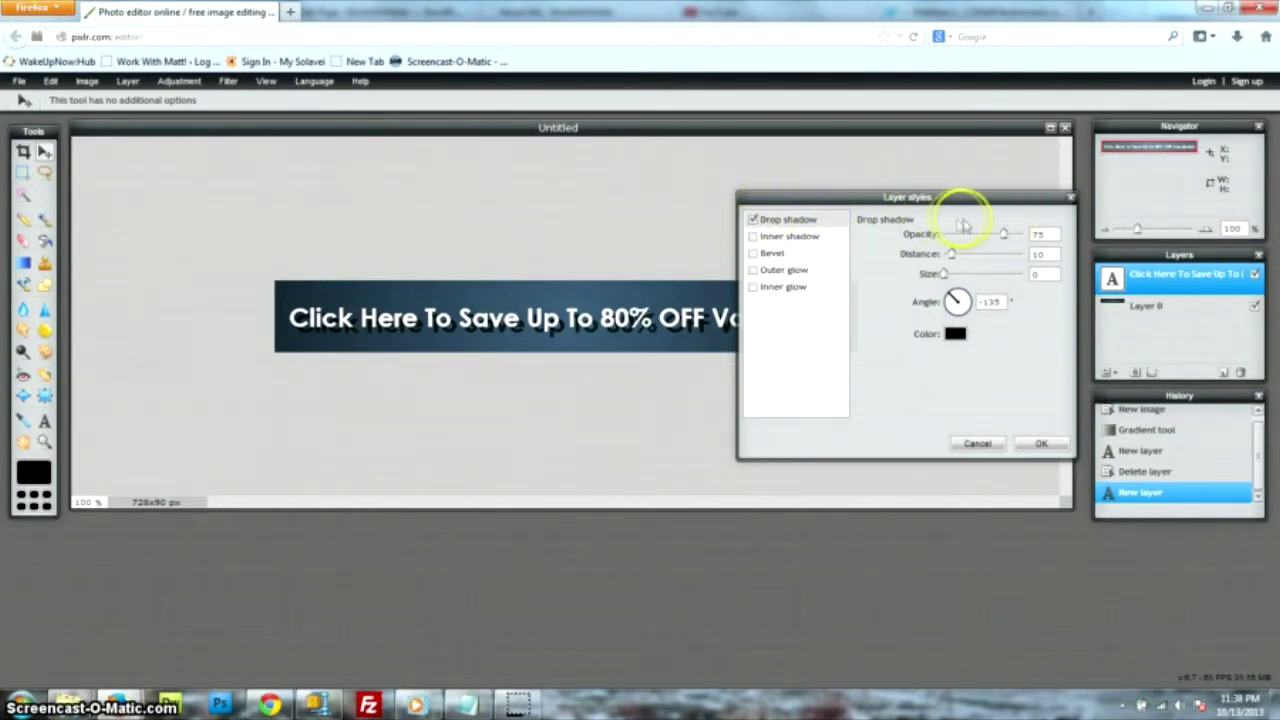
Set the drop shadow's opacity to 85, its distance to 2 and its angle to -90°
{"action": "left_click_drag", "start_coordinate": [1005, 235], "coordinate": [1009, 236]}
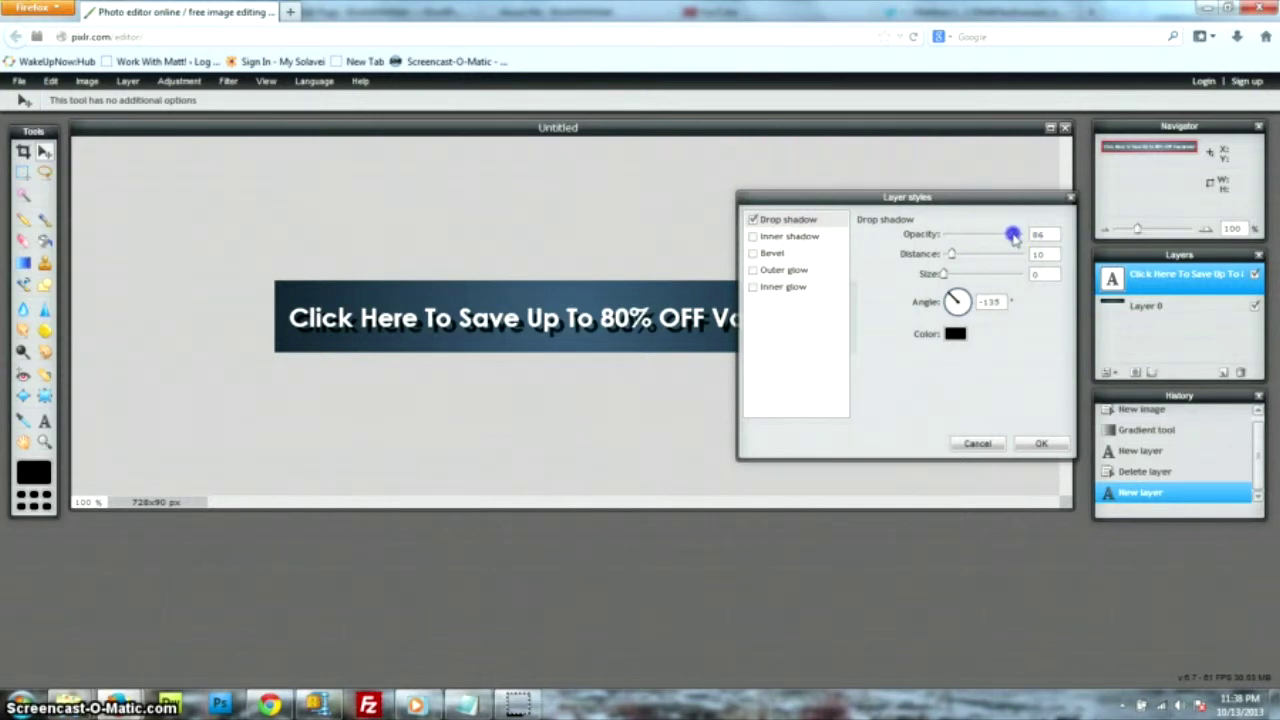
{"action": "left_click_drag", "start_coordinate": [1012, 236], "coordinate": [1012, 236]}
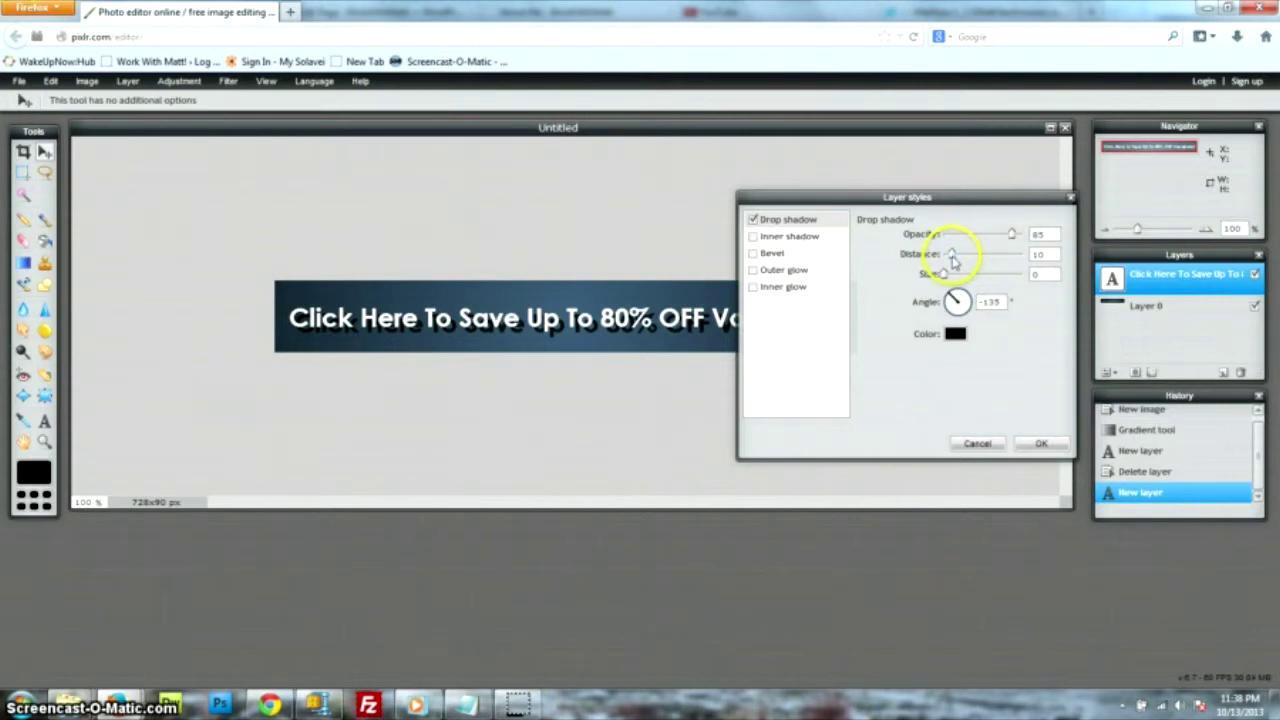
{"action": "left_click_drag", "start_coordinate": [953, 258], "coordinate": [946, 257]}
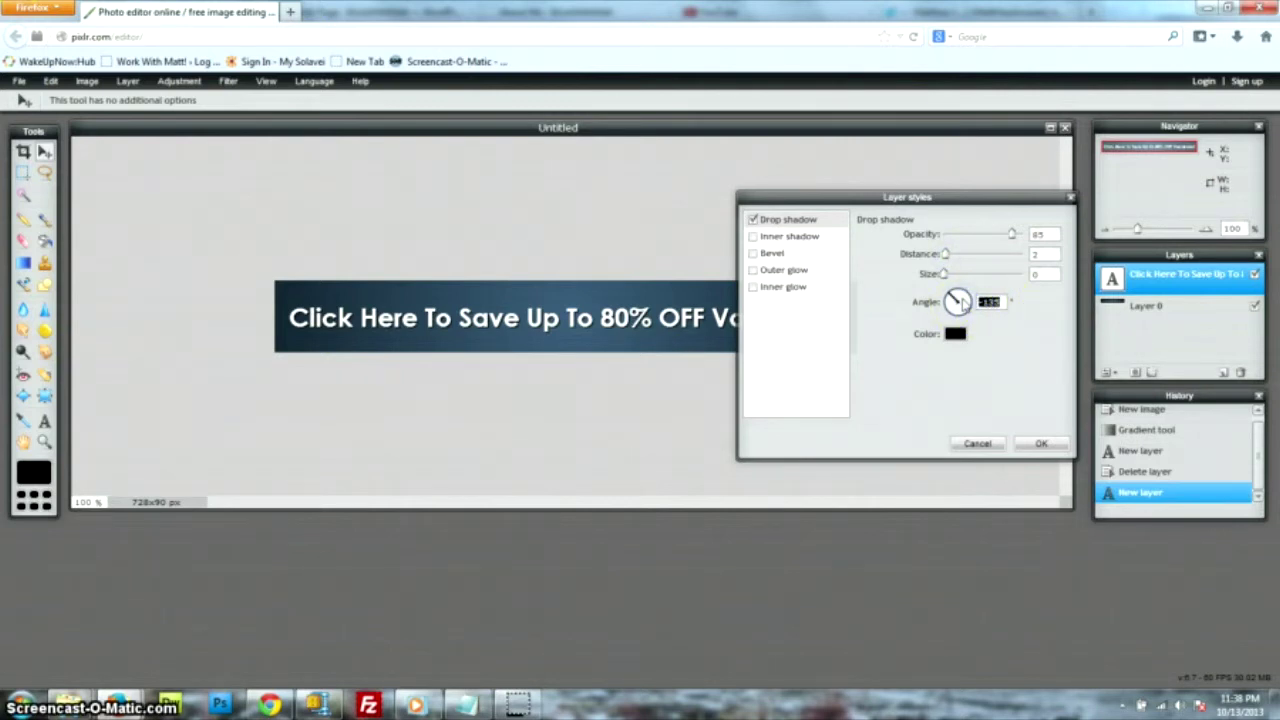
{"action": "left_click", "coordinate": [958, 300]}
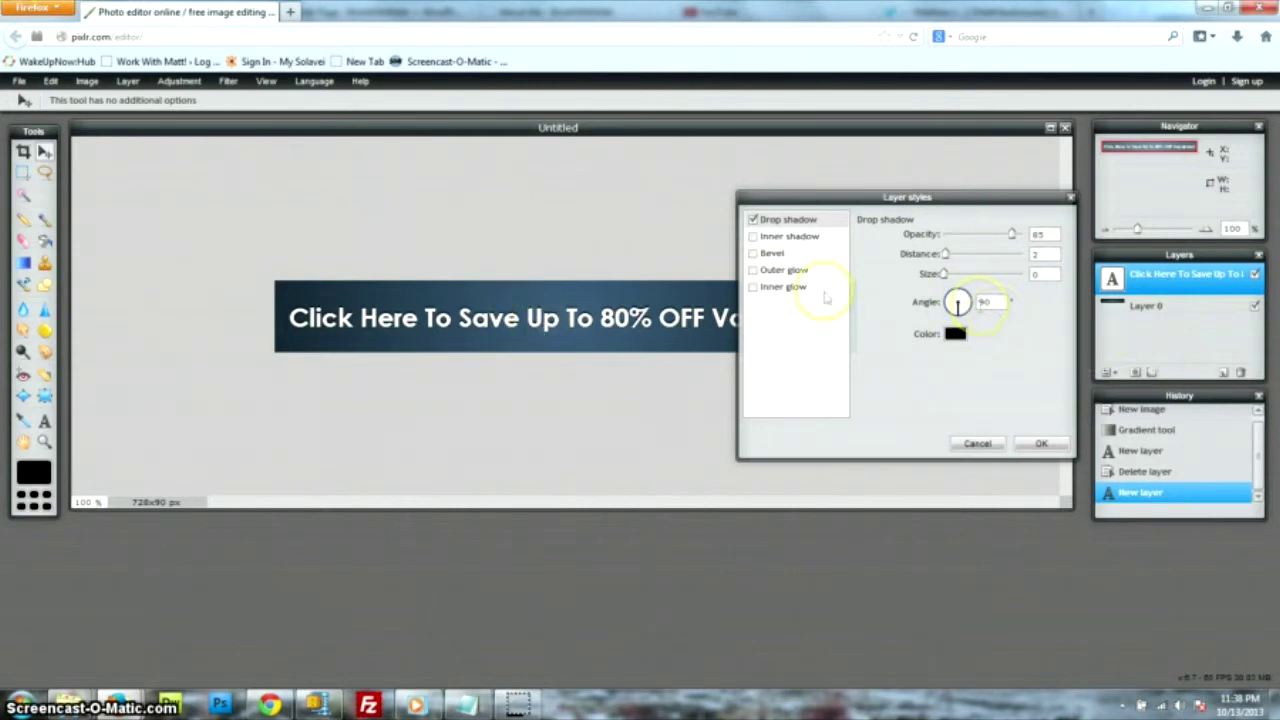
{"action": "left_click", "coordinate": [946, 304]}
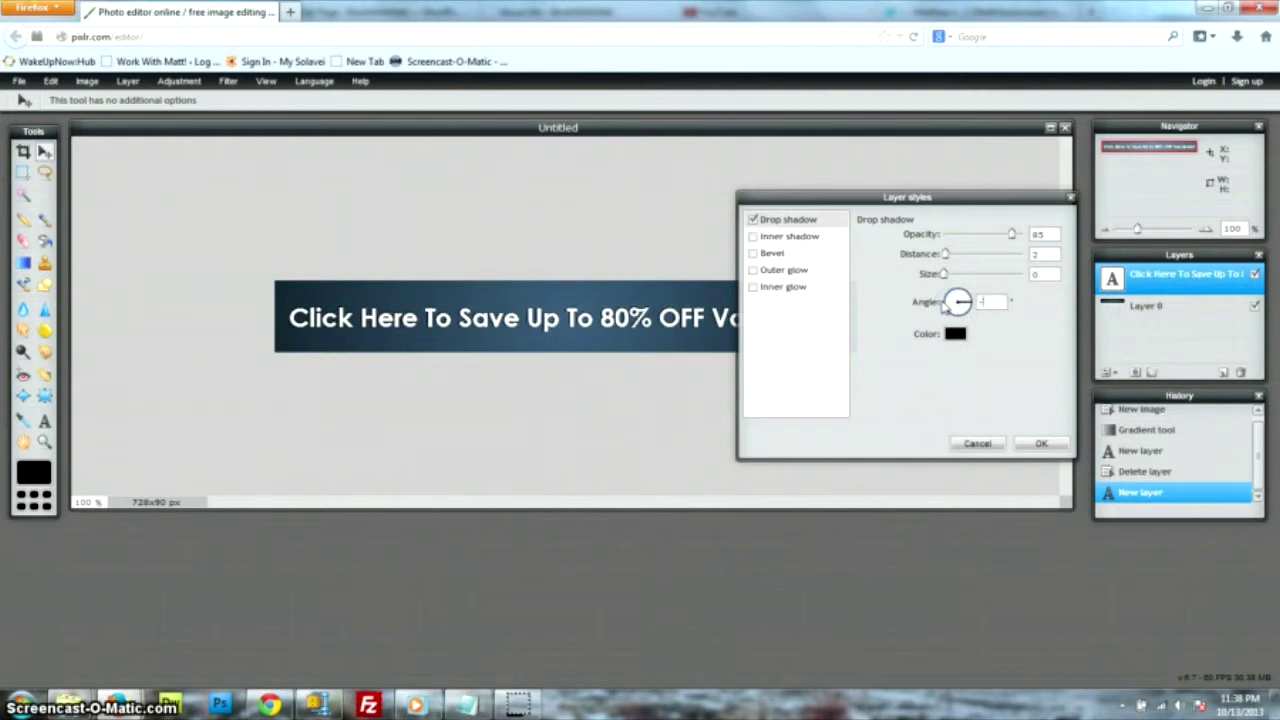
{"action": "type", "text": "-90"}
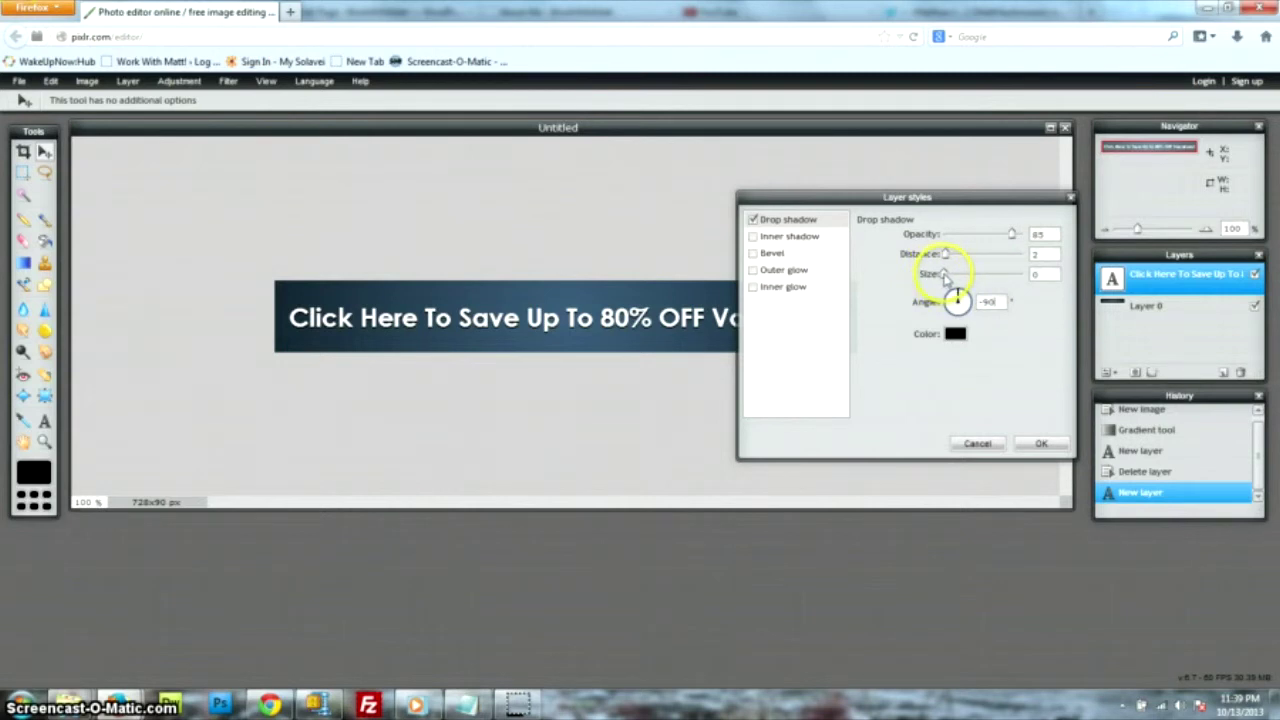
Set the drop shadow's size to 5, opacity to 100 and distance to 1, and apply the layer style
{"action": "left_click_drag", "start_coordinate": [946, 274], "coordinate": [948, 277]}
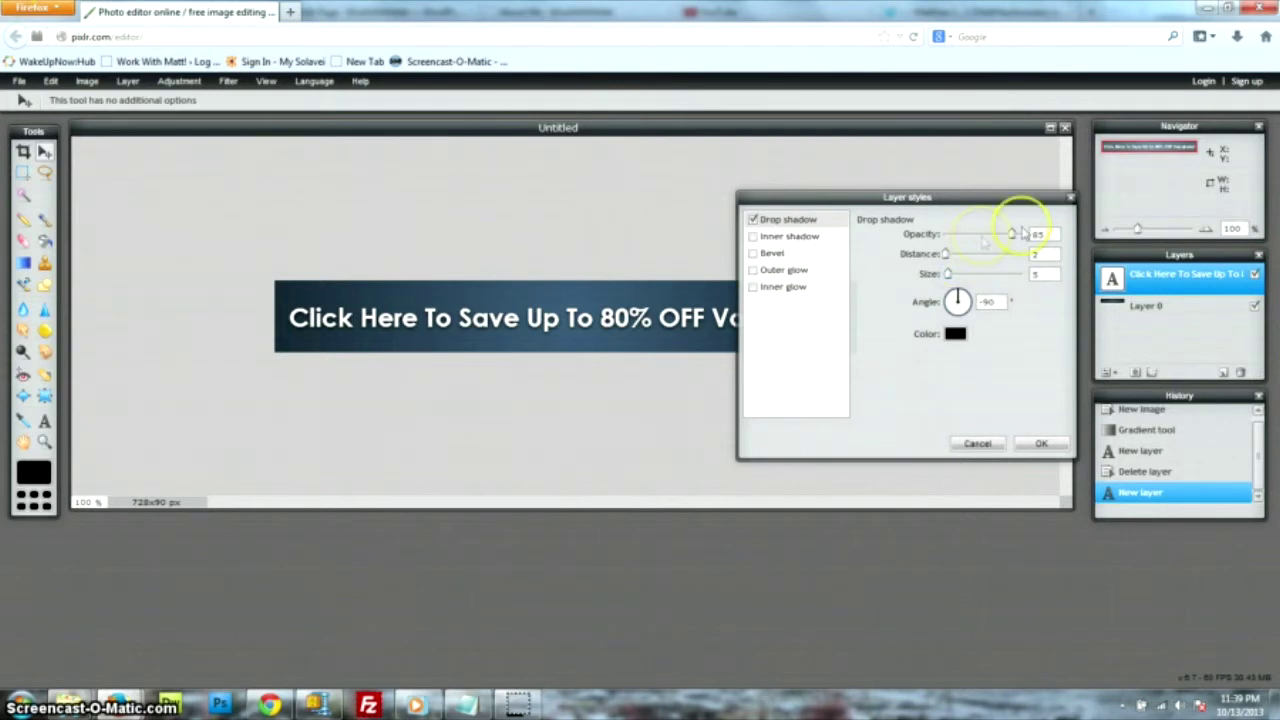
{"action": "left_click_drag", "start_coordinate": [1011, 240], "coordinate": [1052, 240]}
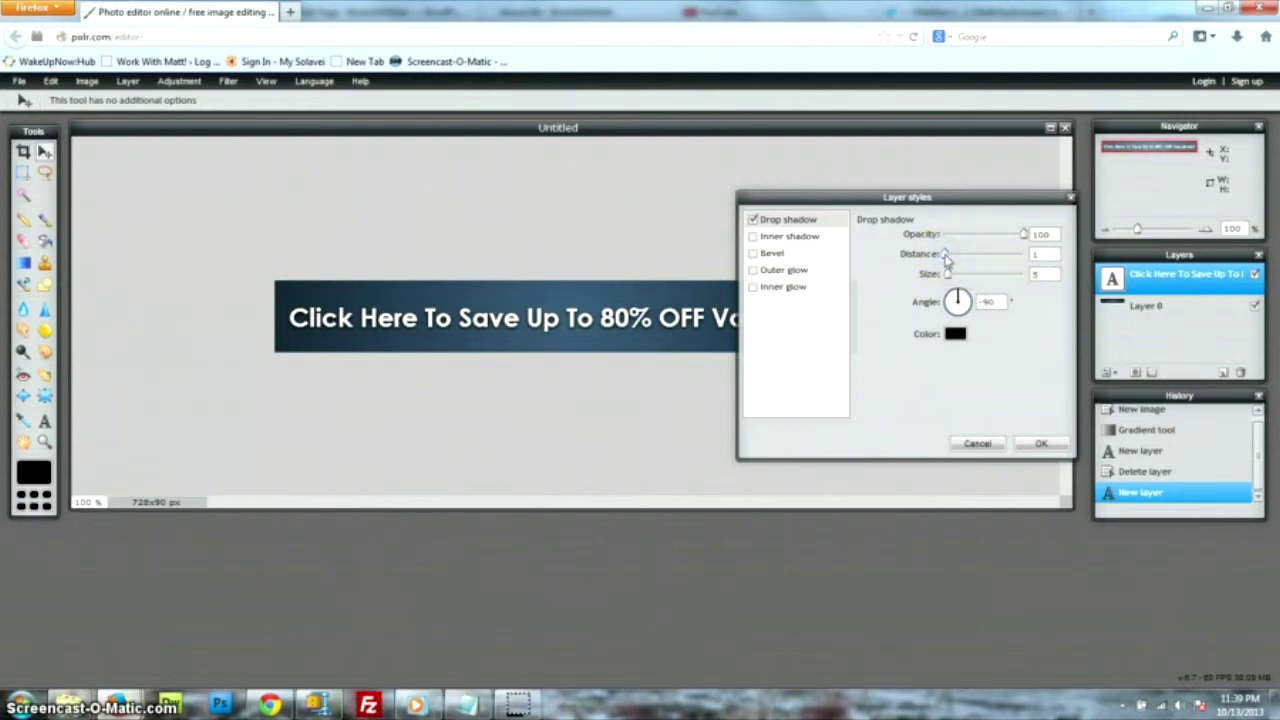
{"action": "left_click", "coordinate": [975, 370]}
{"action": "left_click", "coordinate": [1018, 350]}
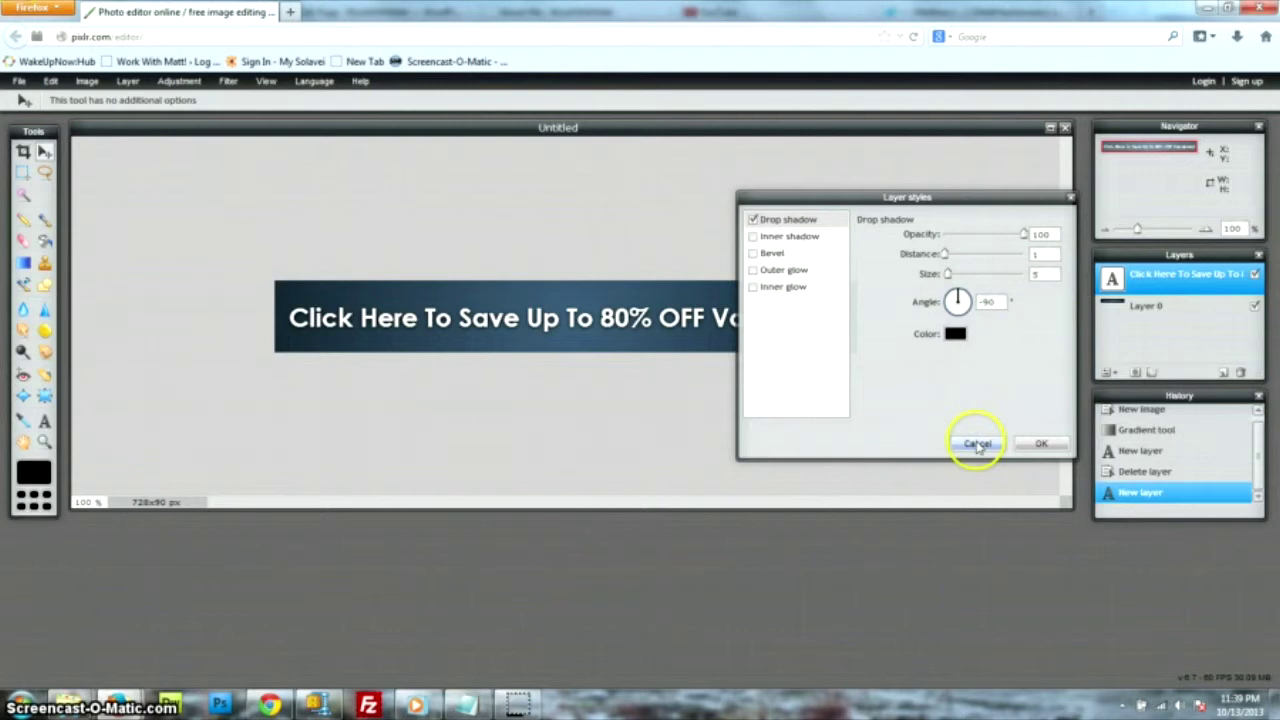
{"action": "left_click", "coordinate": [1047, 446]}
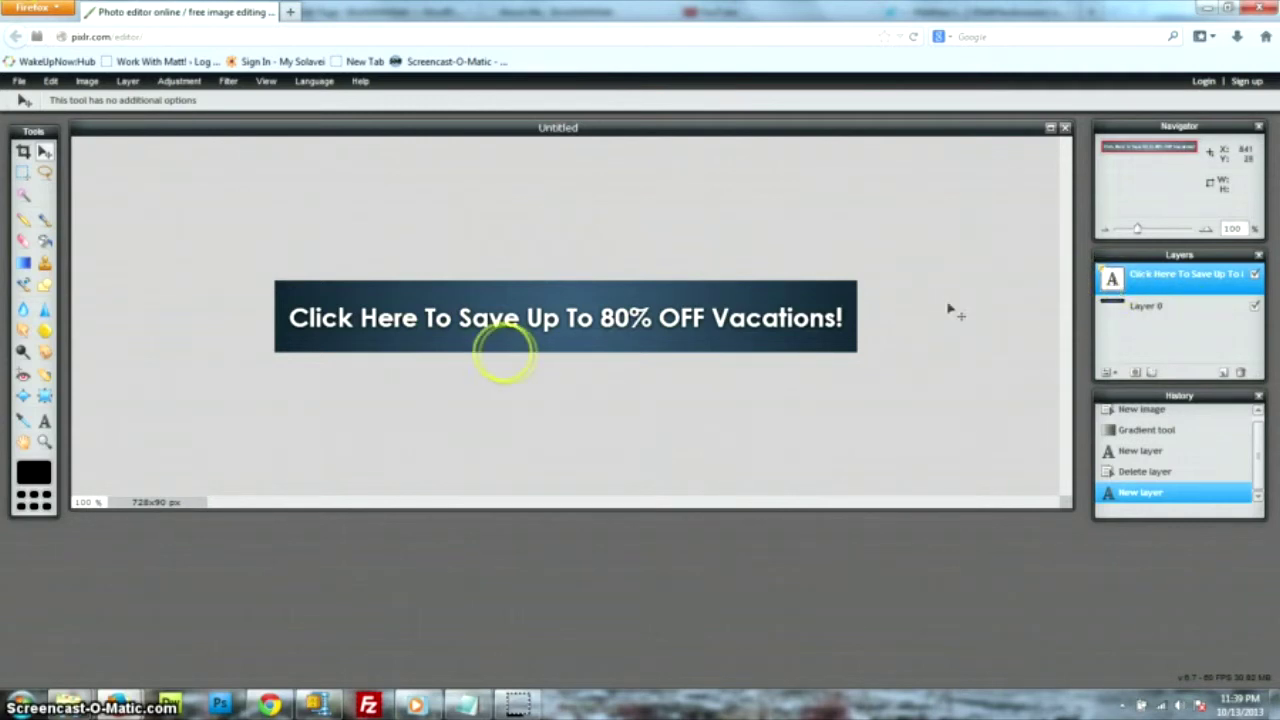
Try red (d10000) as the banner text's color, cancel the color change and close the text settings
{"action": "left_click", "coordinate": [44, 424]}
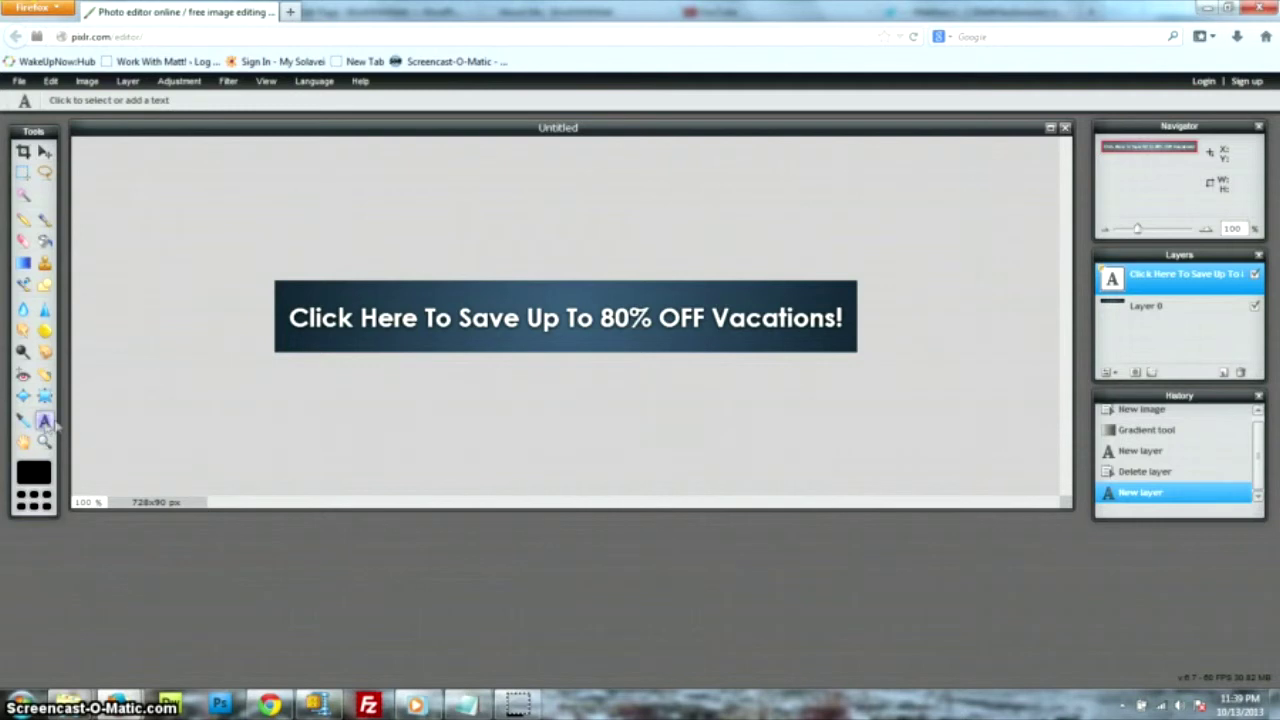
{"action": "left_click", "coordinate": [600, 320]}
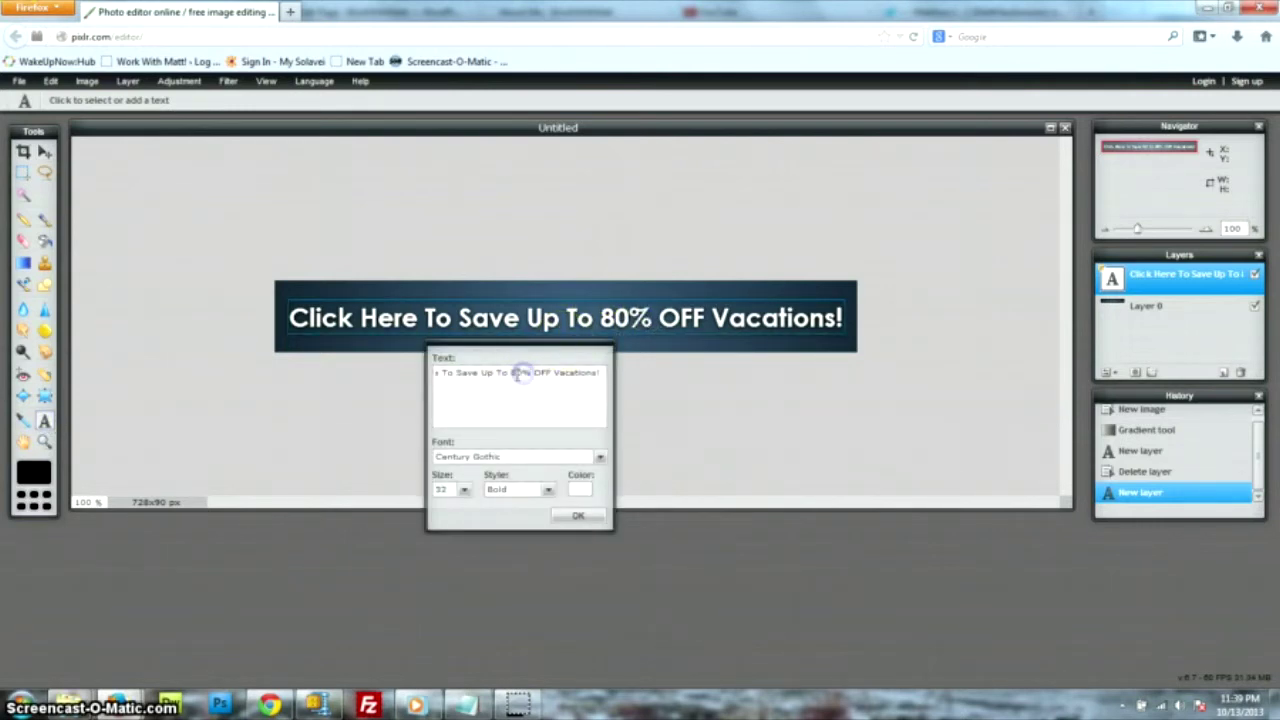
{"action": "left_click", "coordinate": [582, 487]}
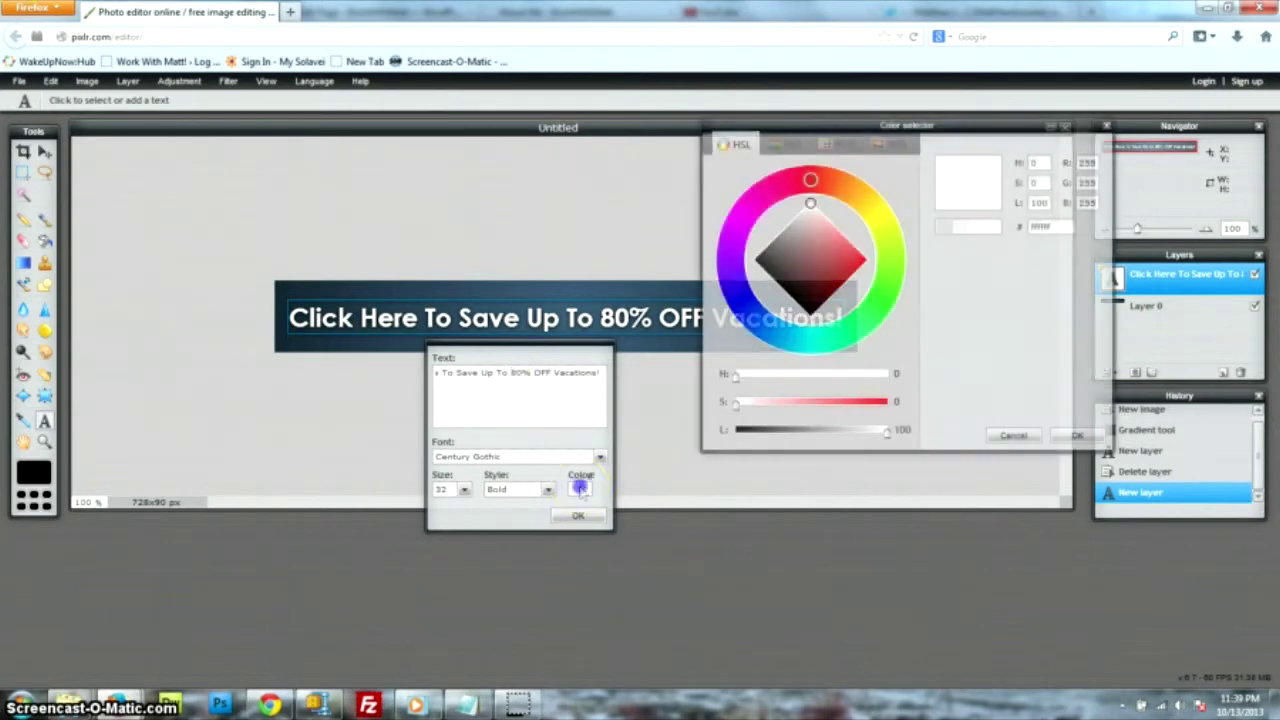
{"action": "left_click", "coordinate": [858, 270]}
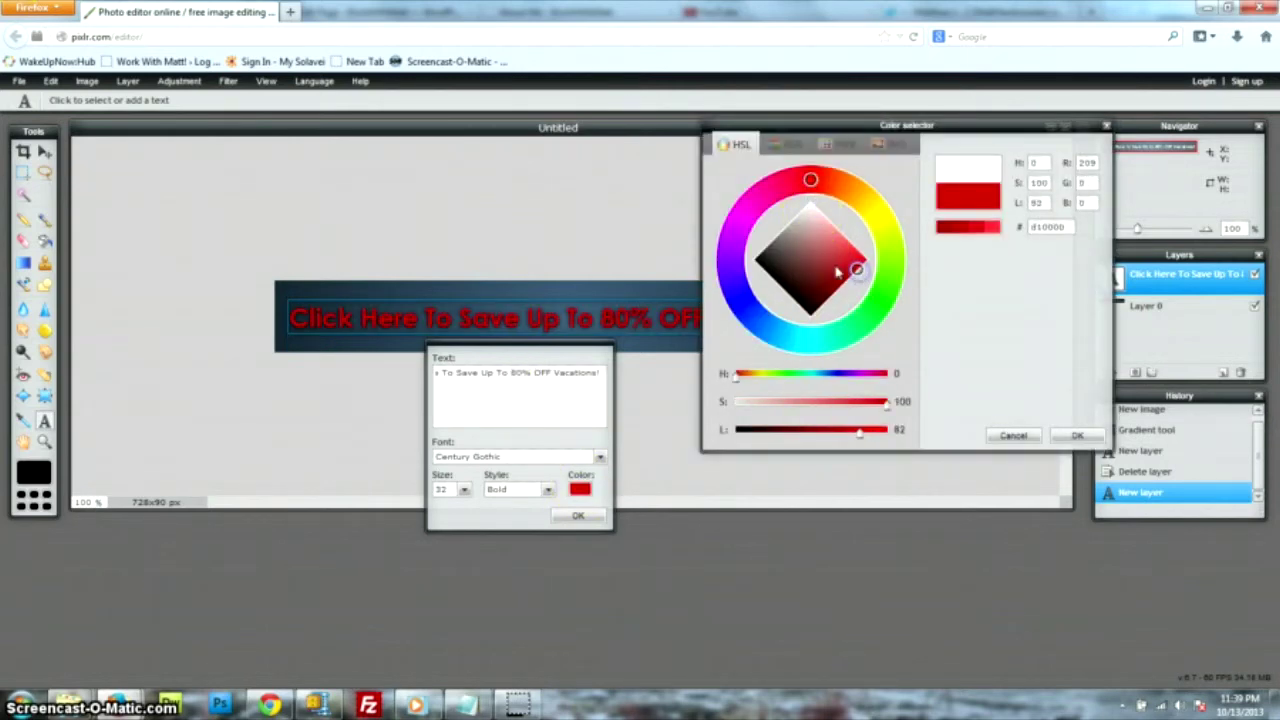
{"action": "left_click", "coordinate": [1014, 436]}
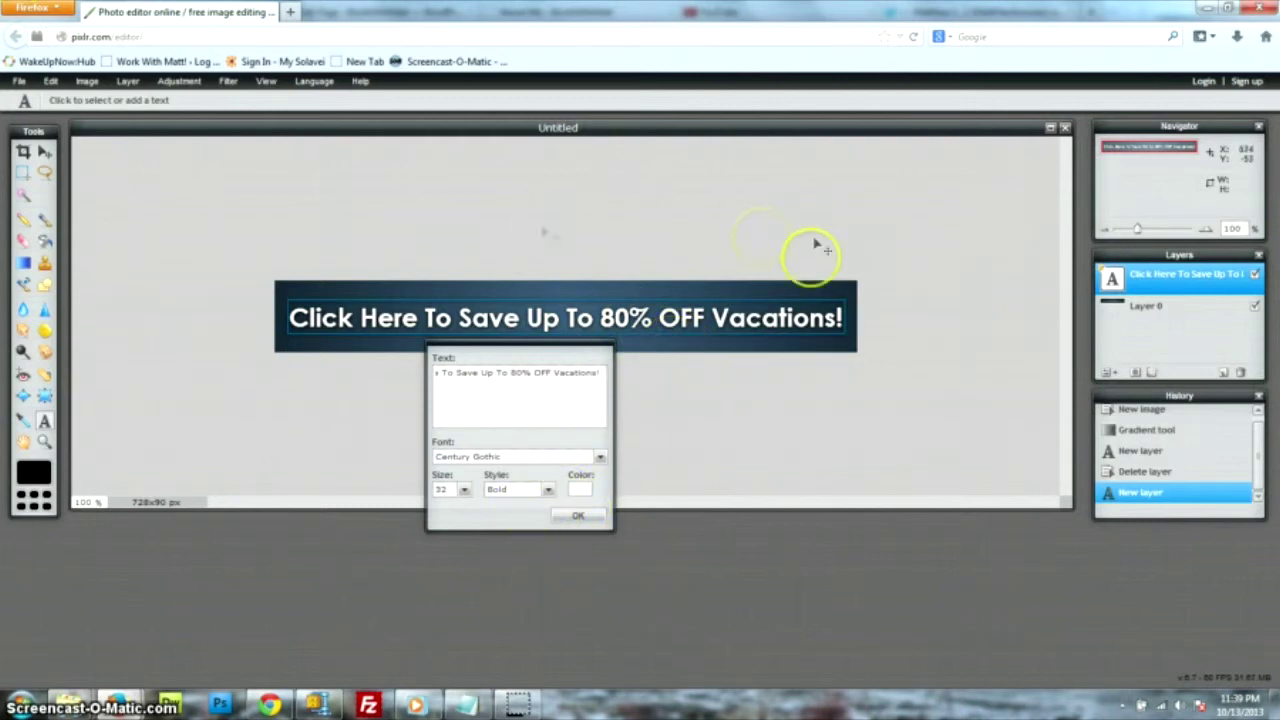
{"action": "left_click", "coordinate": [575, 517]}
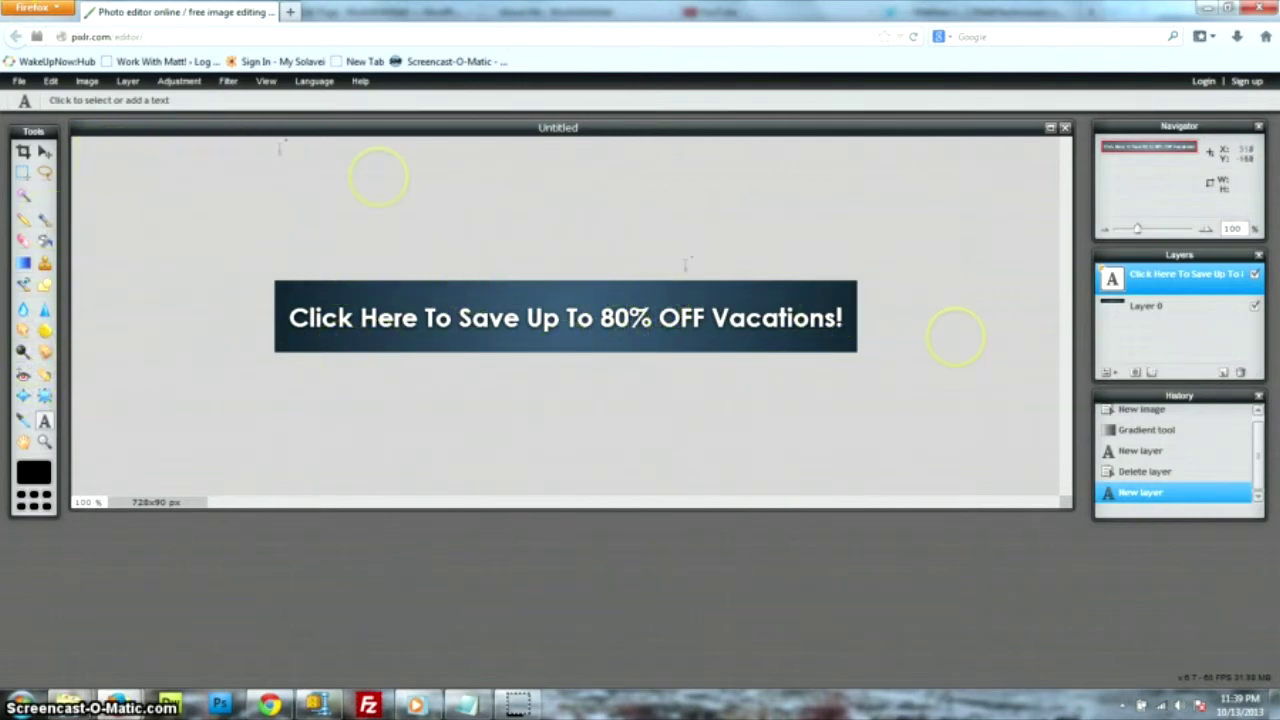
Set up saving the banner to the computer with the name banner1 and the PNG (Transparent, full quality) format
{"action": "left_click", "coordinate": [20, 83]}
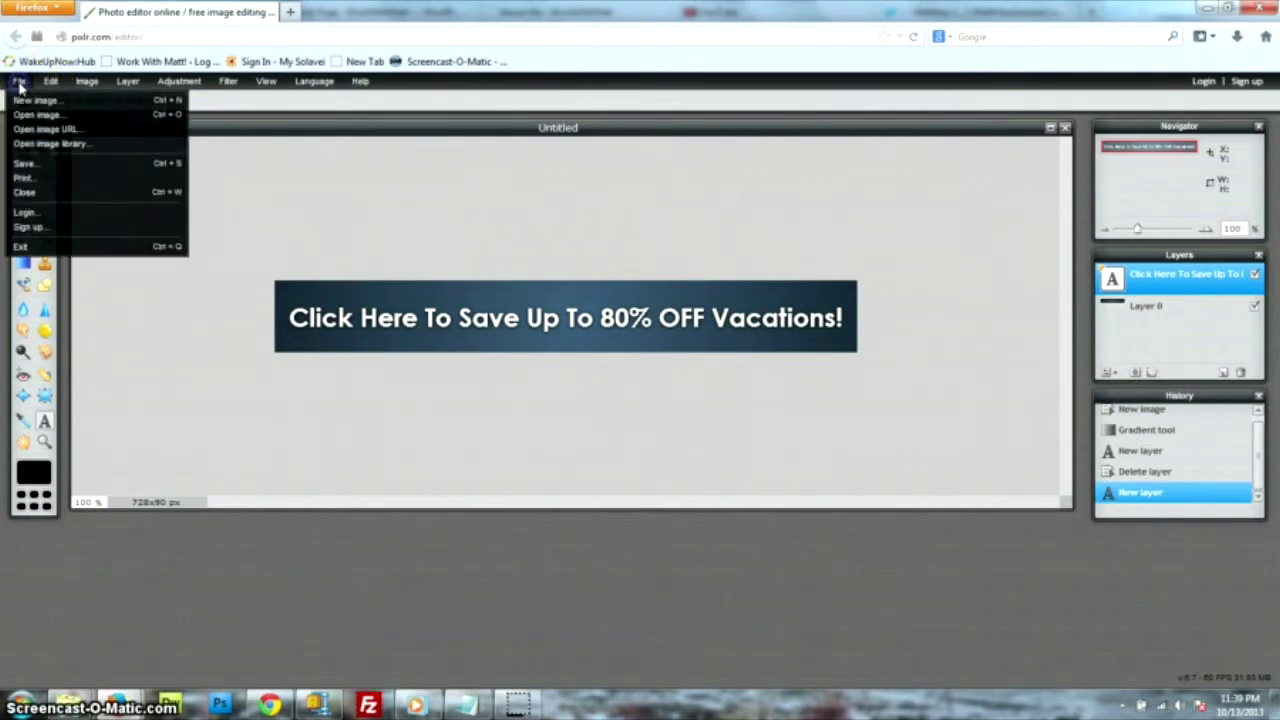
{"action": "left_click", "coordinate": [55, 164]}
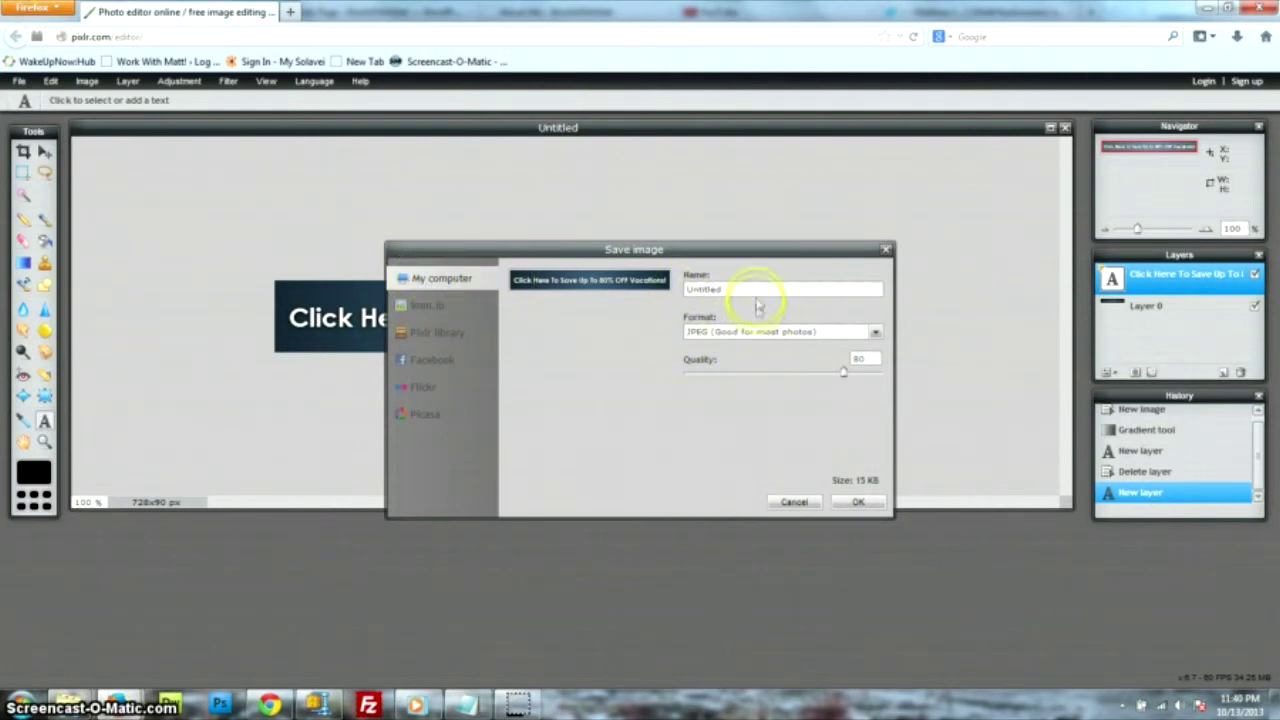
{"action": "type", "text": "banner1"}
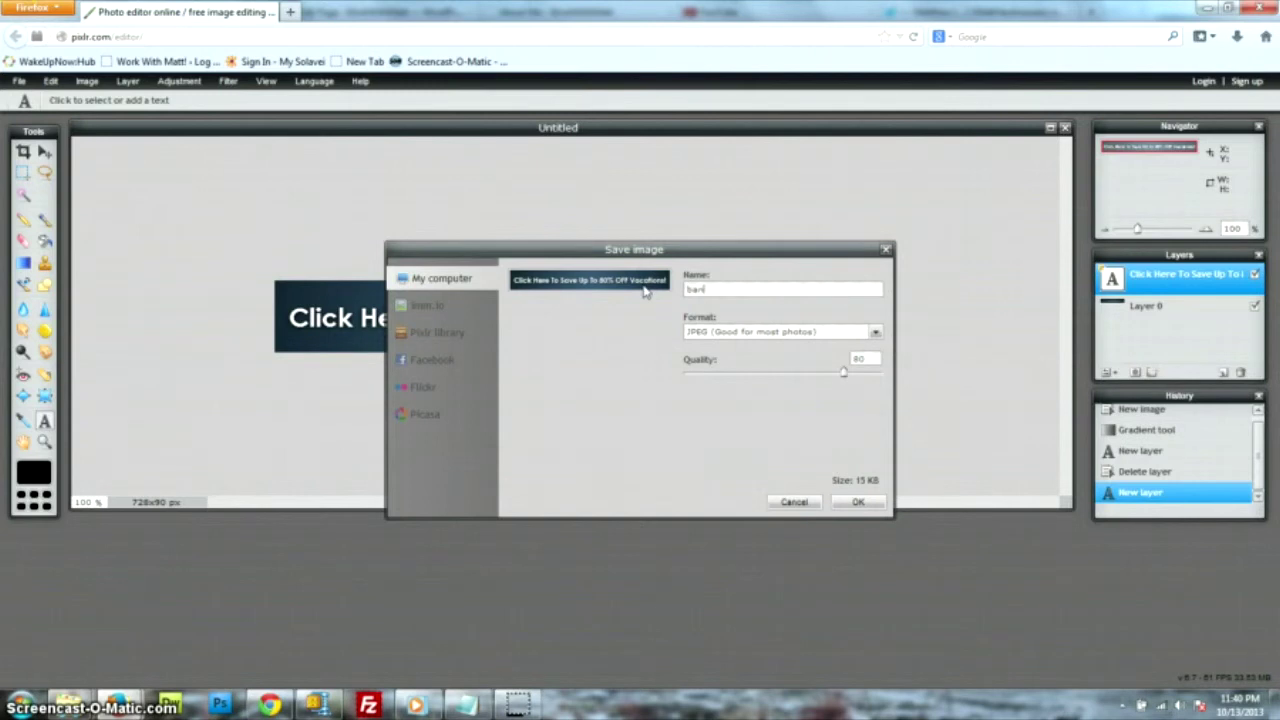
{"action": "left_click", "coordinate": [800, 333]}
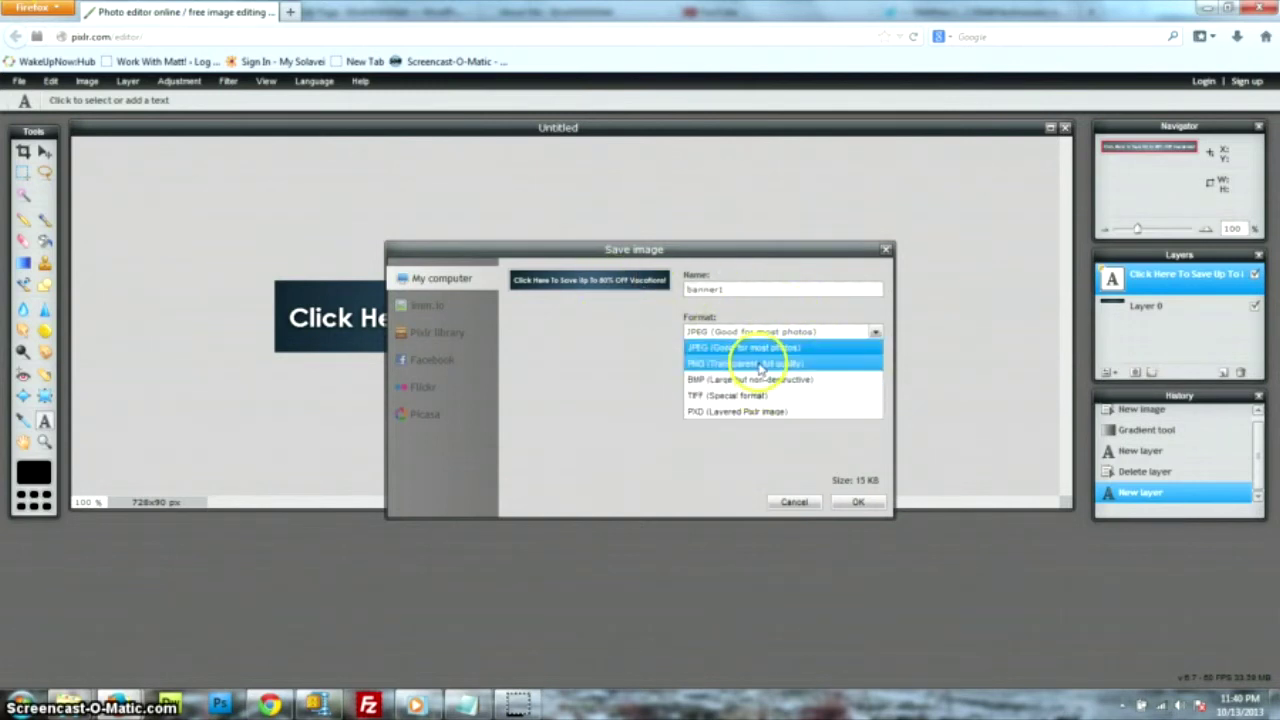
{"action": "left_click", "coordinate": [760, 364]}
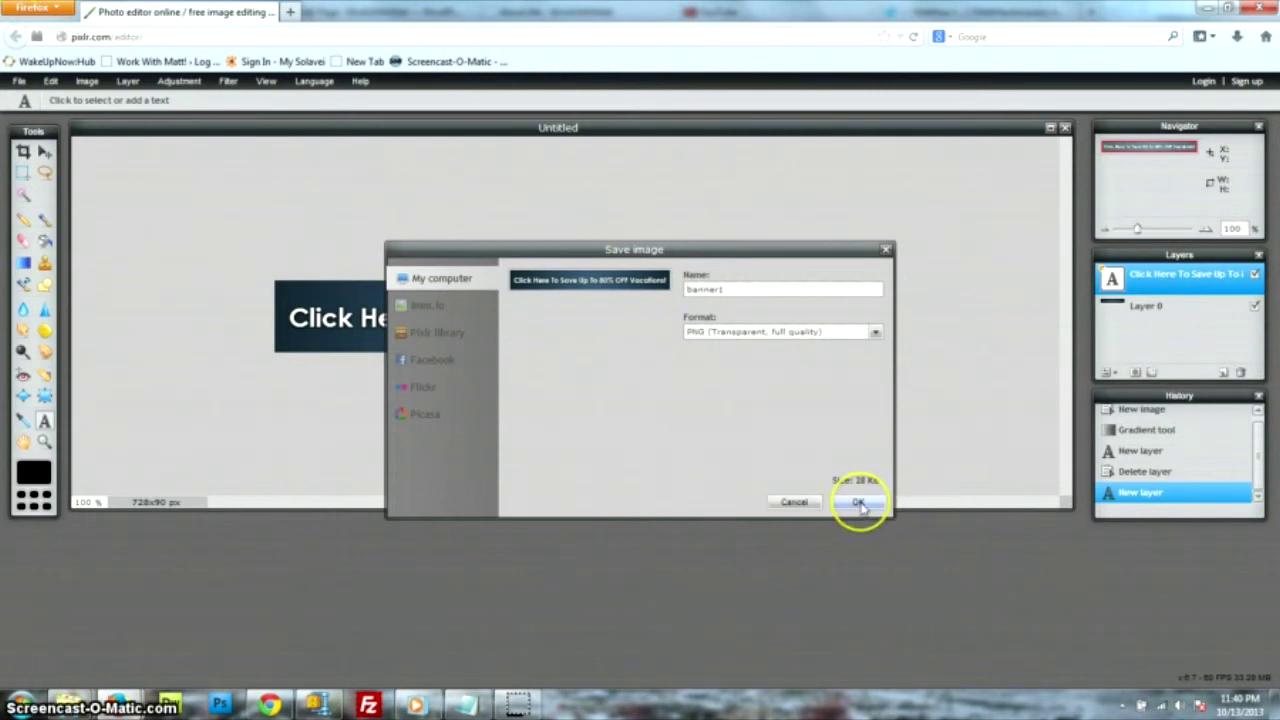
Save banner1 to the Desktop and close the image in the editor without saving it again
{"action": "left_click", "coordinate": [858, 503]}
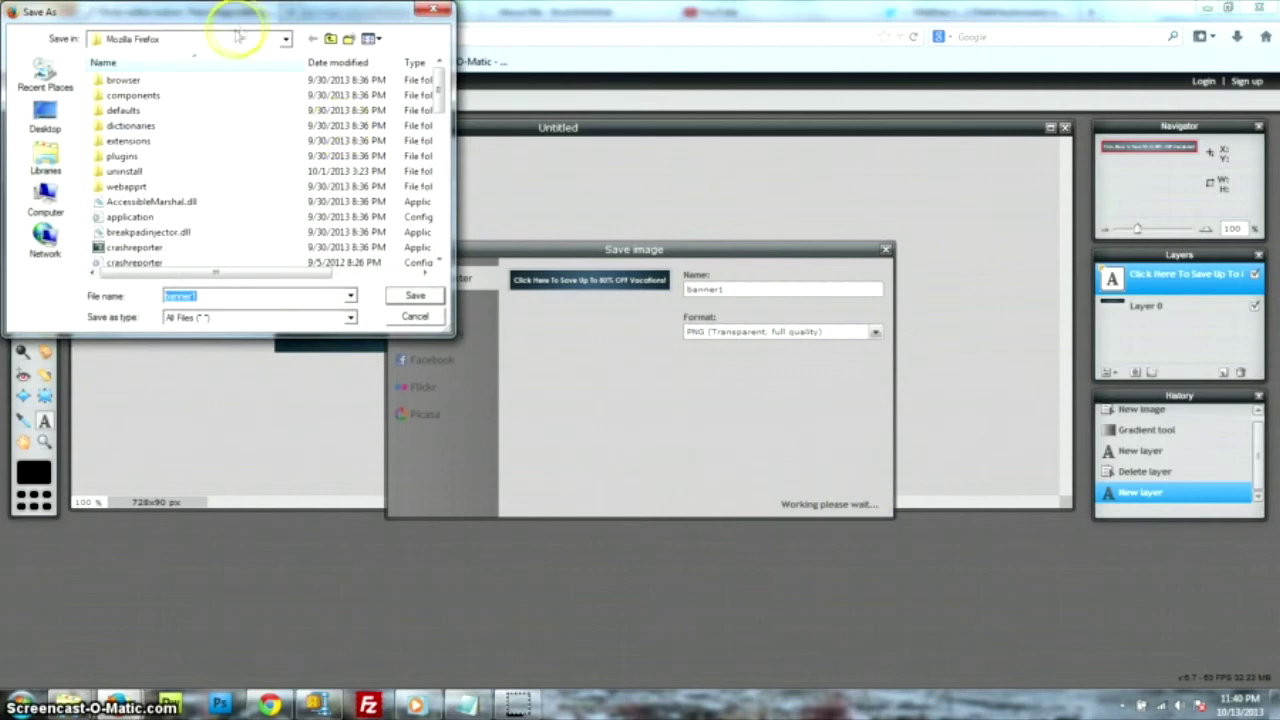
{"action": "left_click", "coordinate": [45, 118]}
{"action": "left_click", "coordinate": [415, 295]}
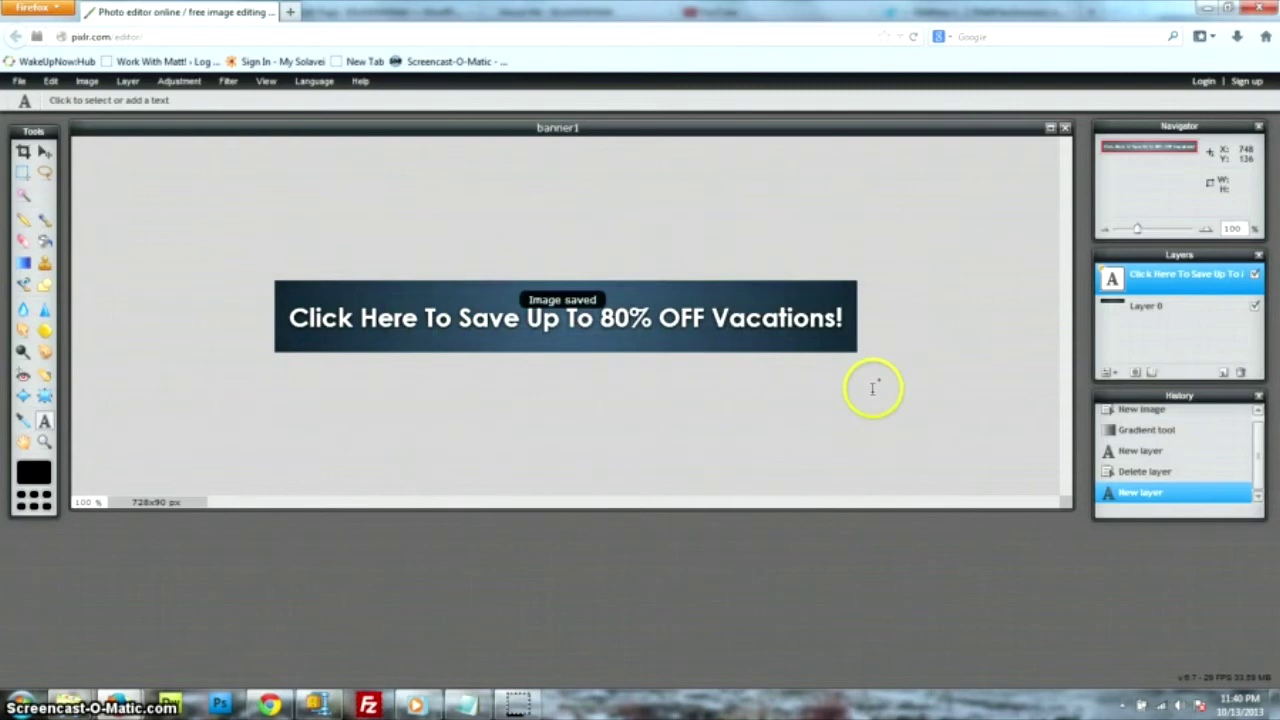
{"action": "left_click", "coordinate": [1065, 128]}
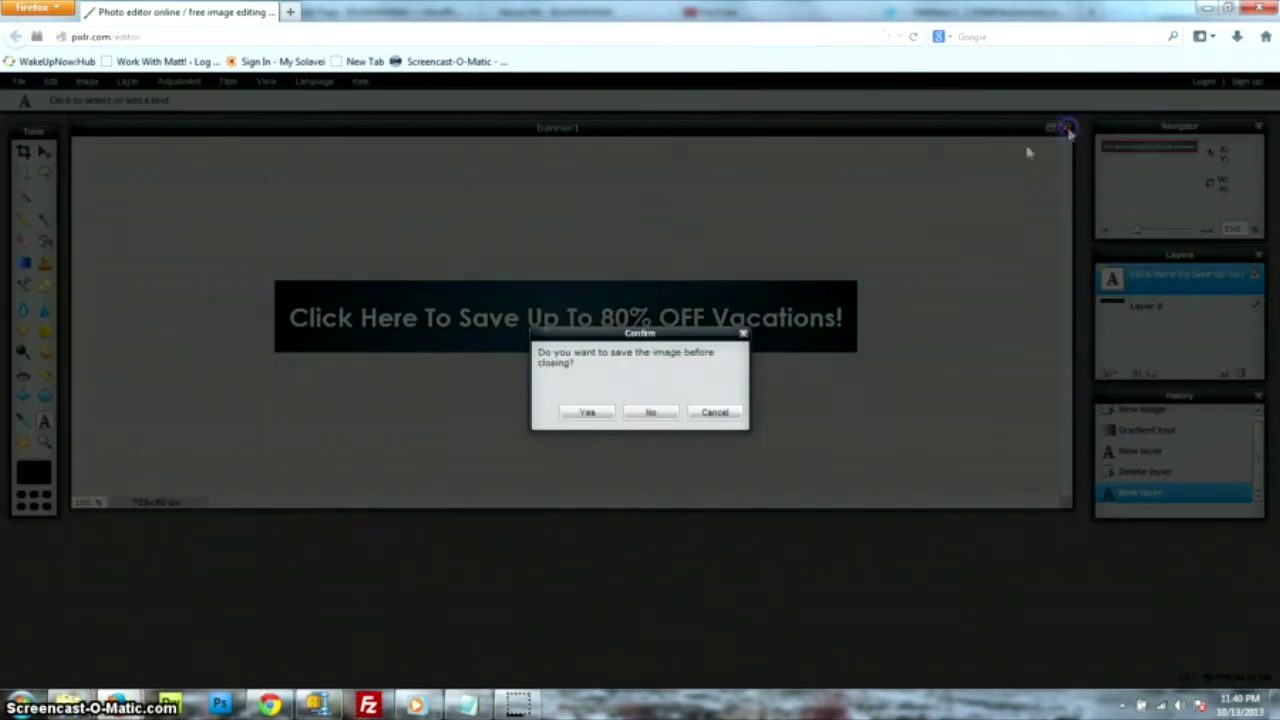
{"action": "left_click", "coordinate": [651, 411]}
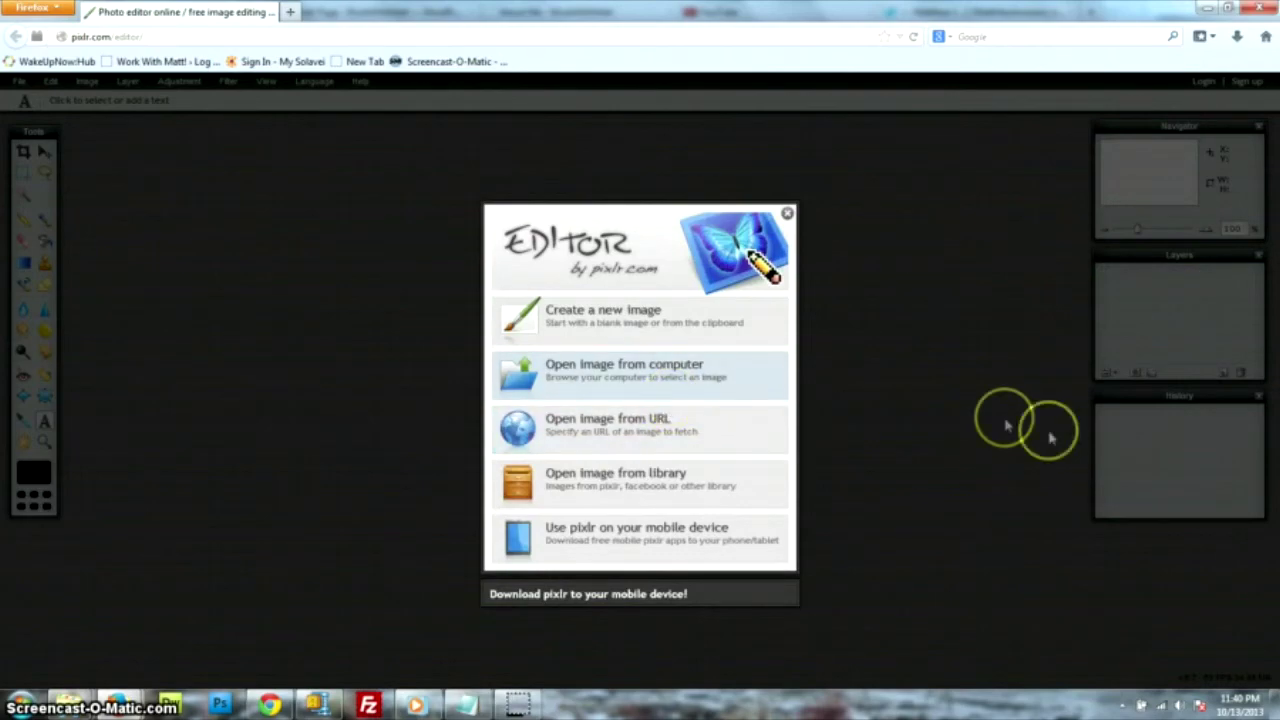
Show the desktop and open the saved banner1 image in Windows Photo Viewer to check it
{"action": "key", "text": "super+d"}
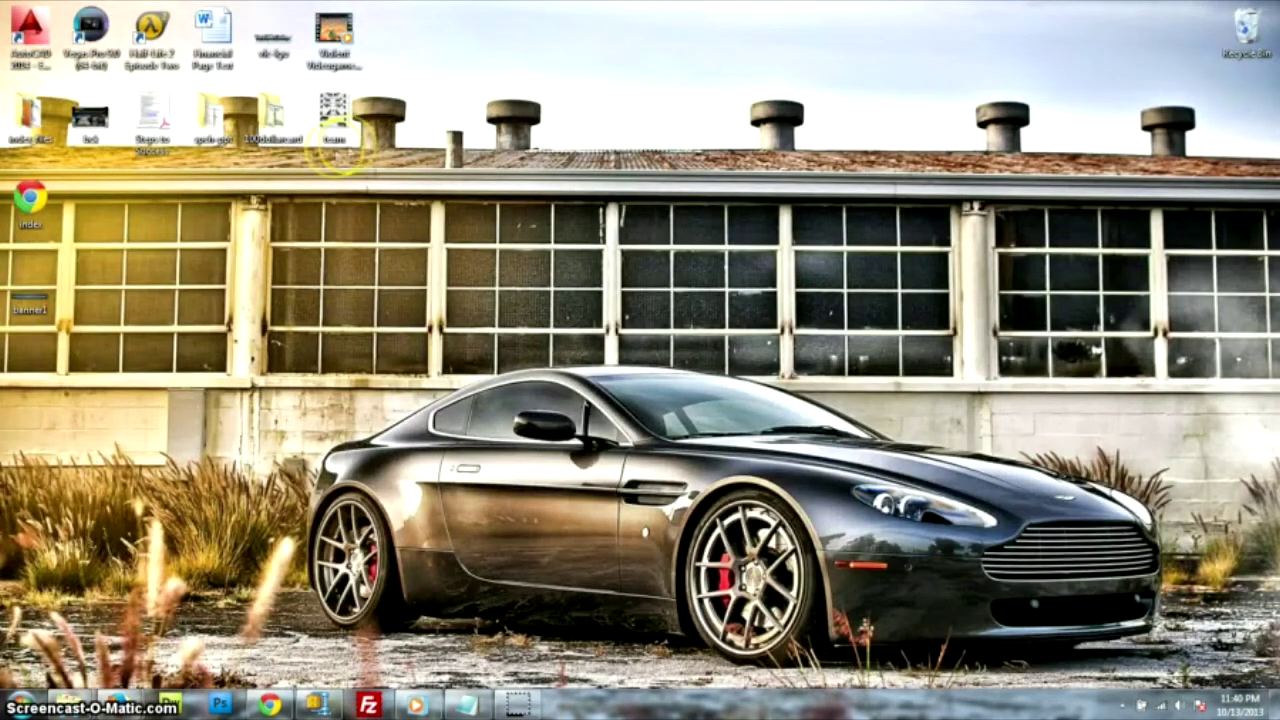
{"action": "left_click", "coordinate": [22, 298]}
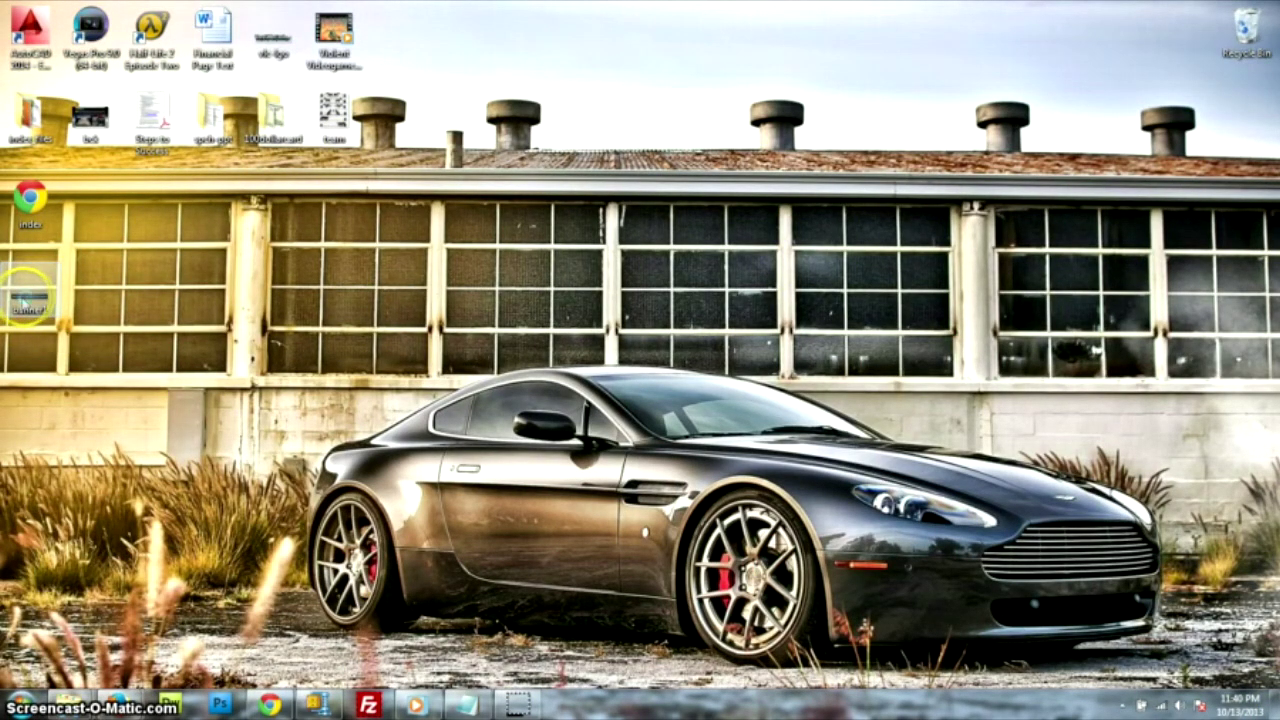
{"action": "double_click", "coordinate": [24, 296]}
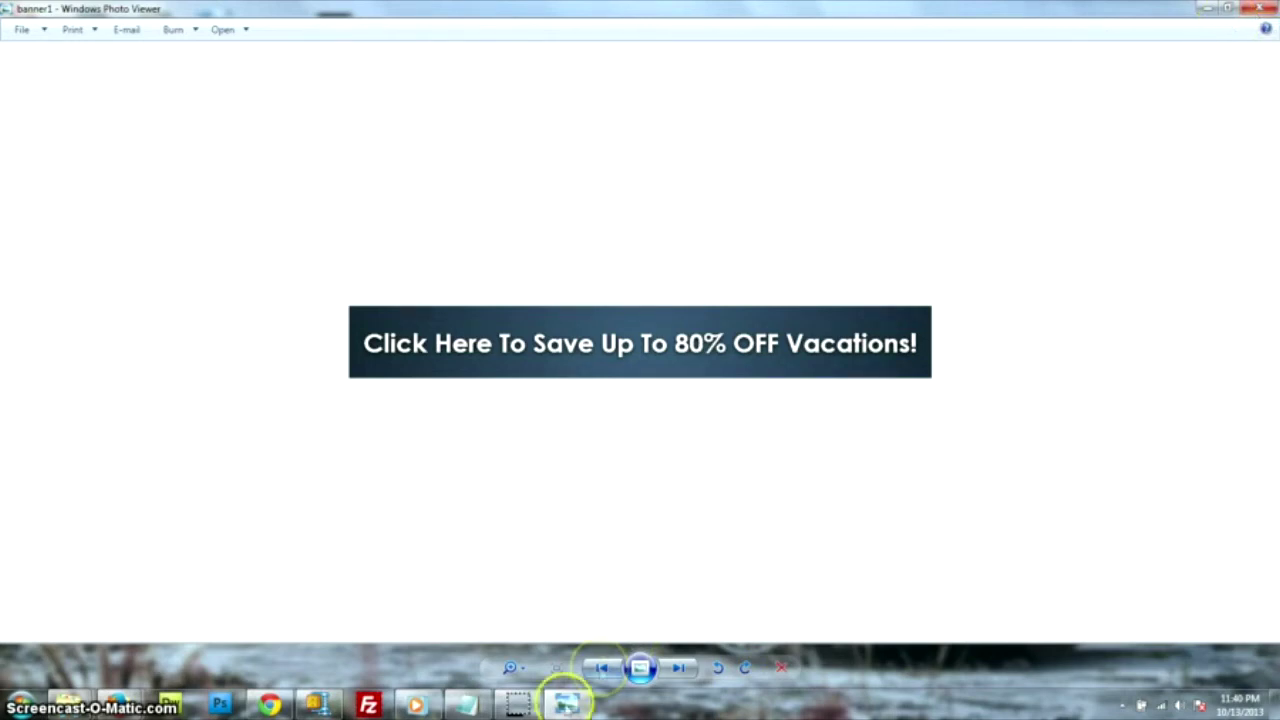
{"action": "mouse_move", "coordinate": [573, 708]}
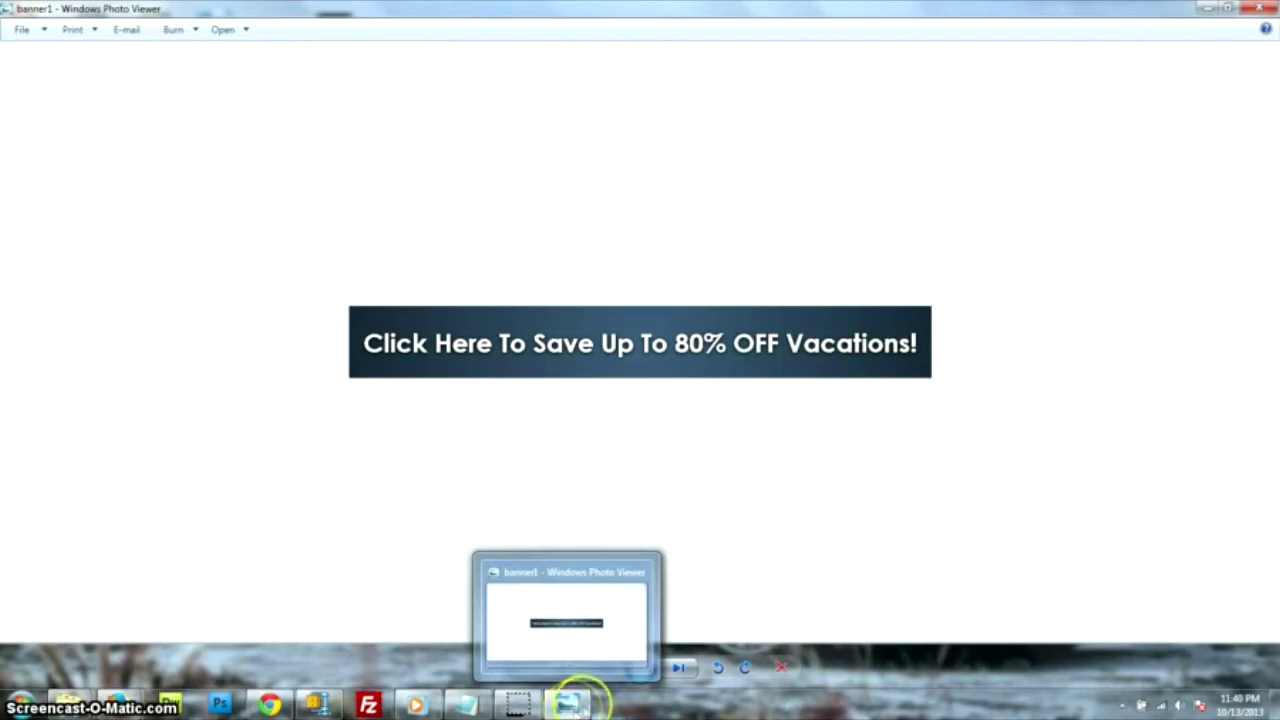